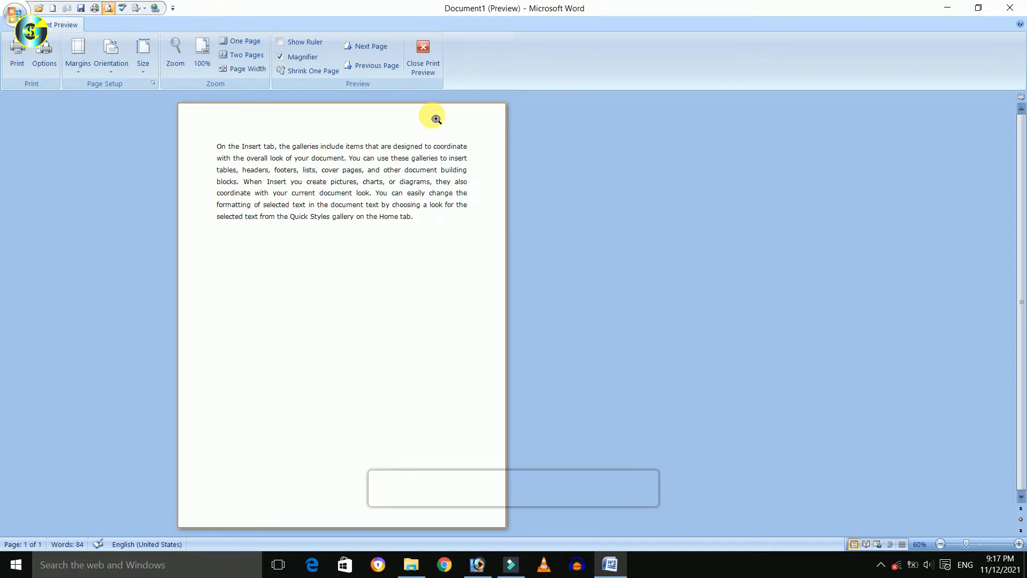
Step: View the document in print preview, enlarge the page to 100%, and return to editing
key("Escape")
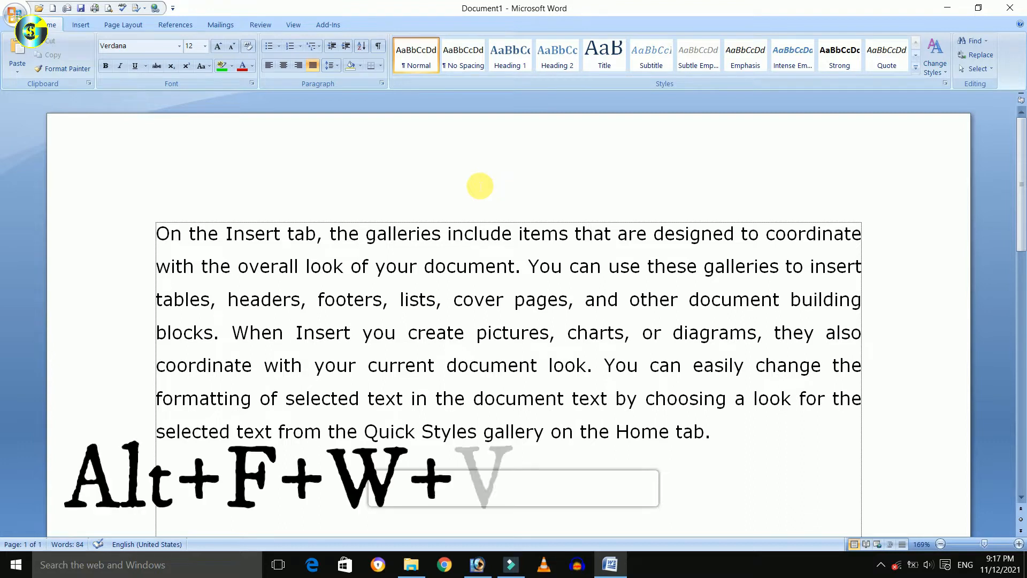
key("alt")
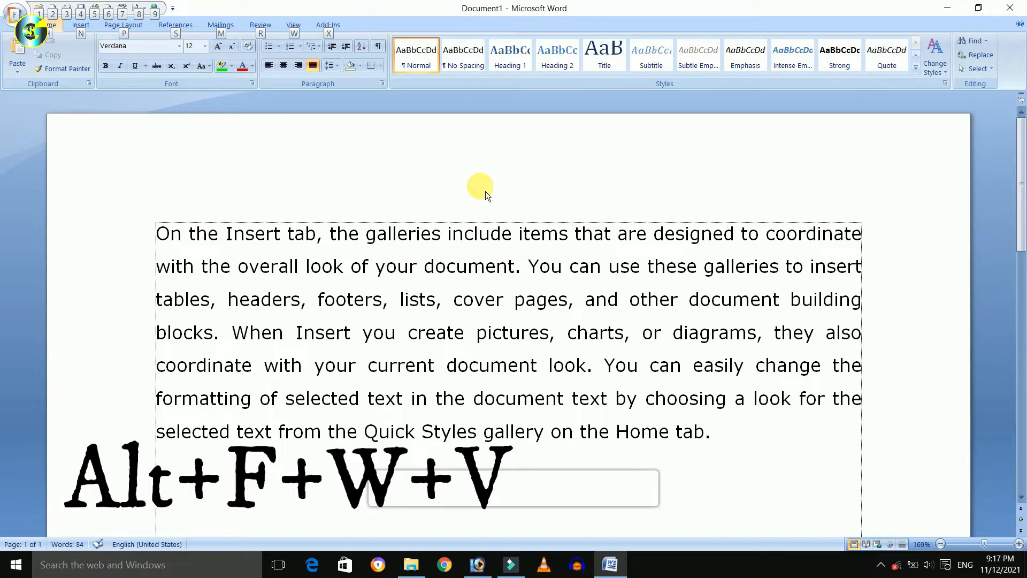
key("f")
key("w")
key("v")
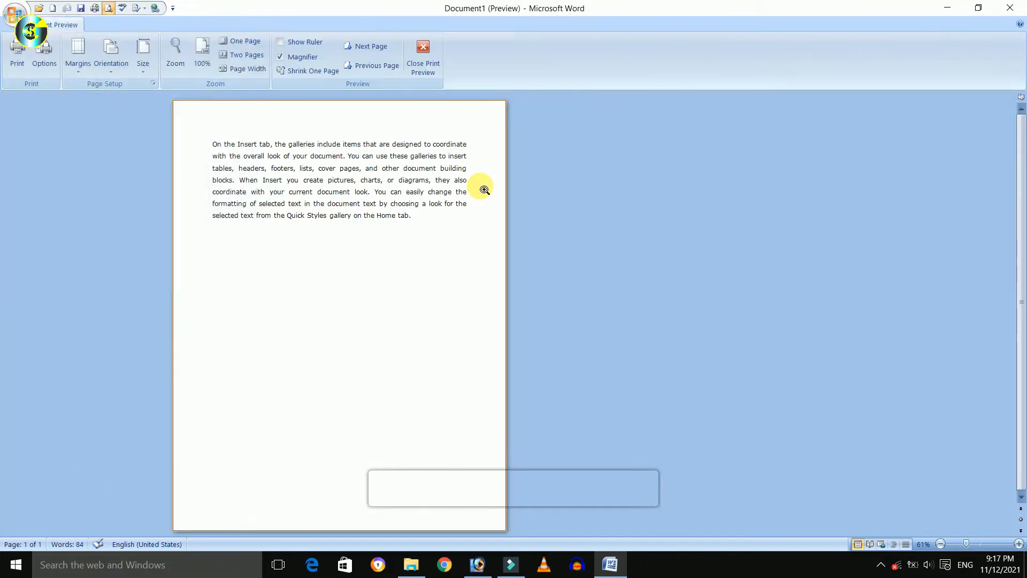
left_click(394, 193)
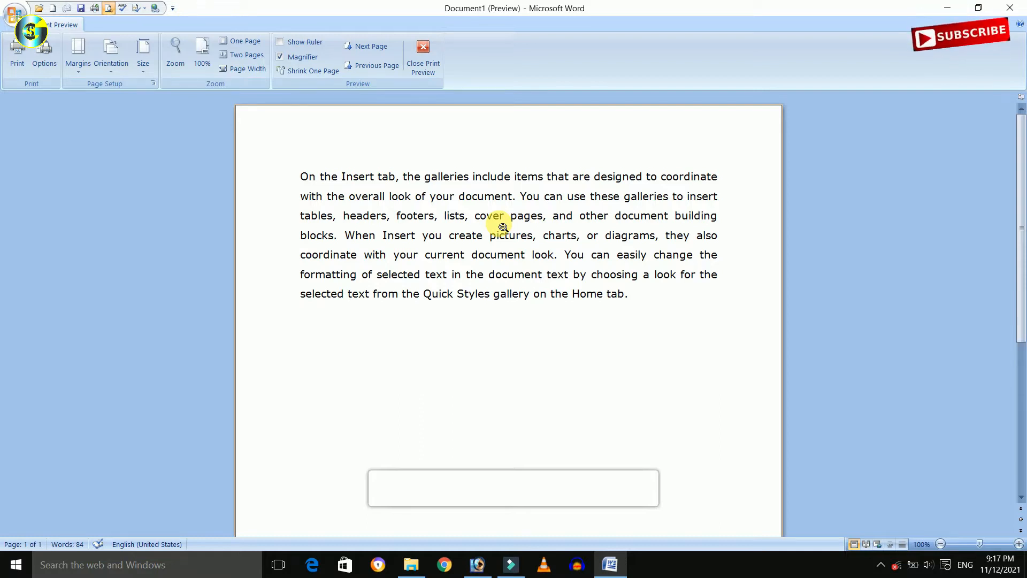
key("Escape")
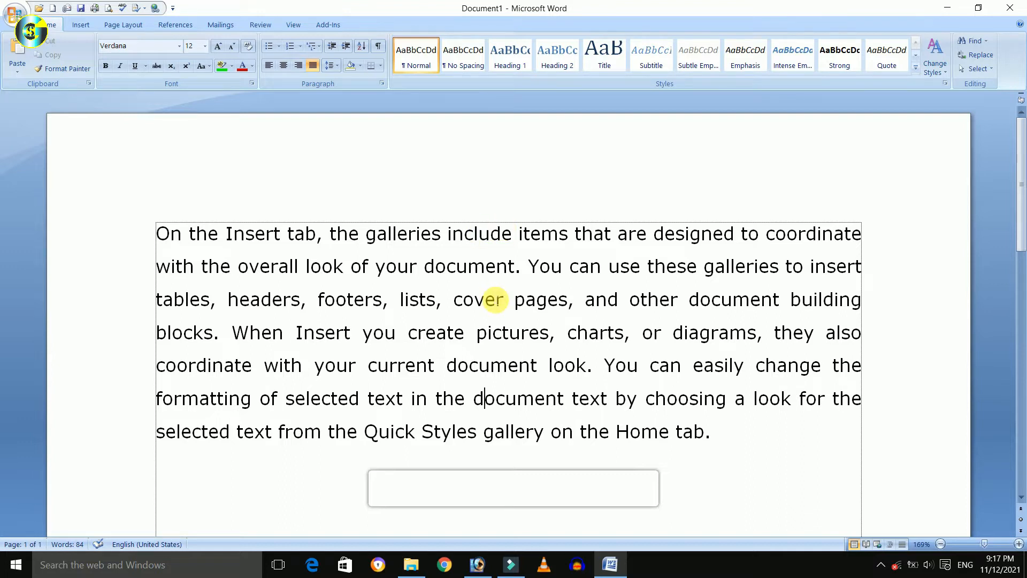
Step: Check the word count of the passage from "with the overall look" through "When Insert"
left_click_drag(158, 266, 339, 334)
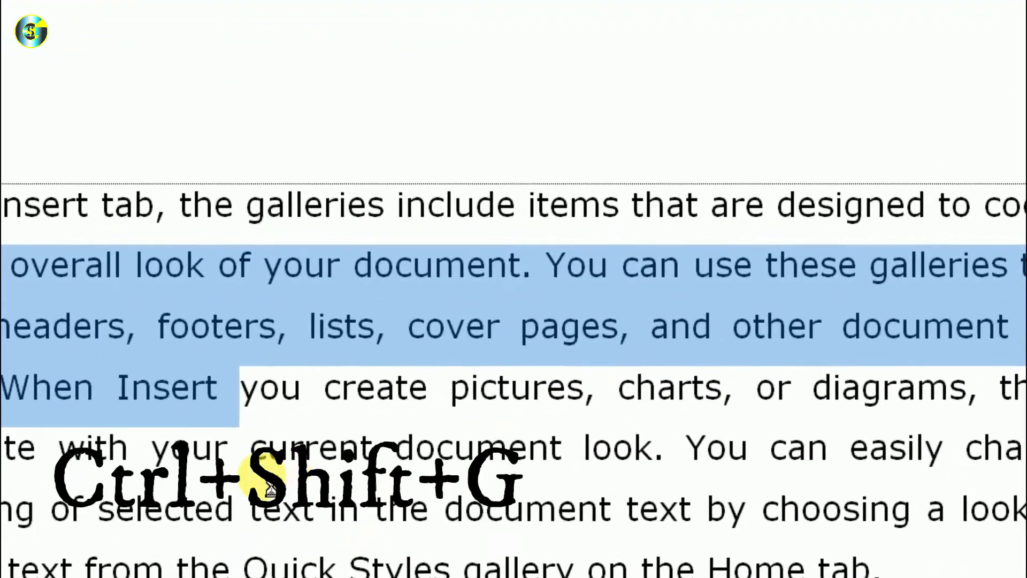
key("ctrl+shift+g")
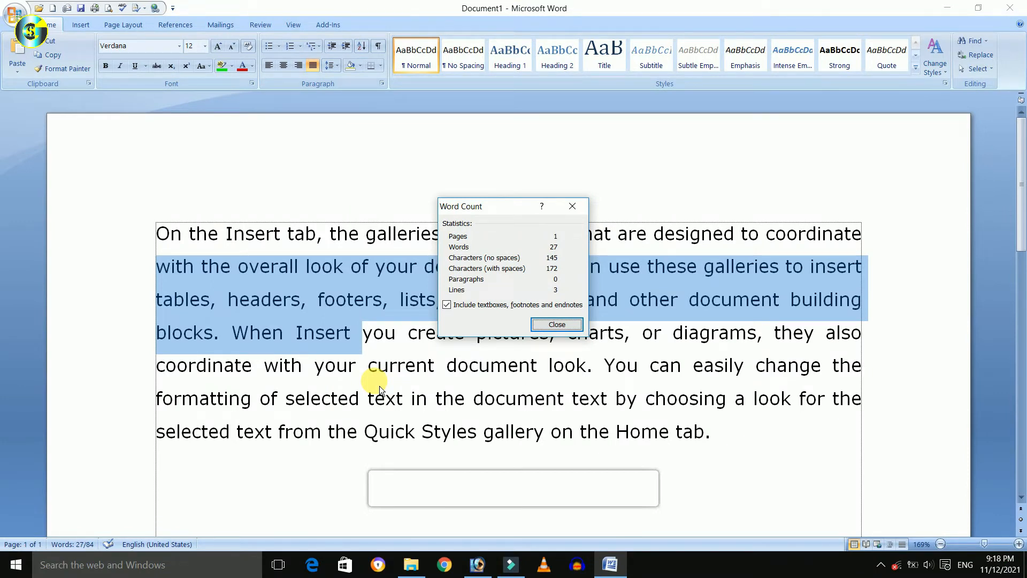
key("Escape")
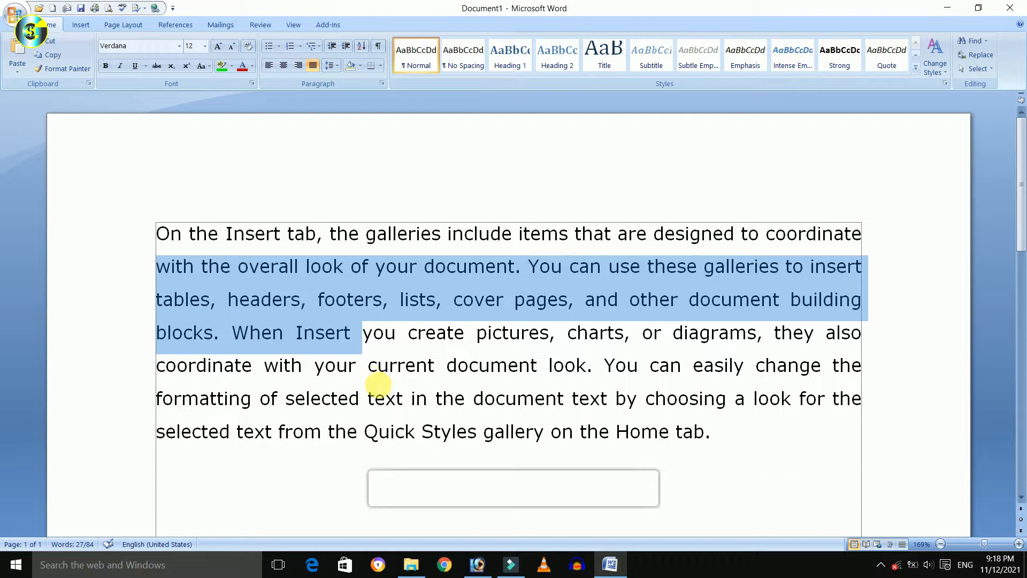
Step: View the font settings and the hyperlink insertion options from the document's start, closing both without changes
key("ctrl+Home")
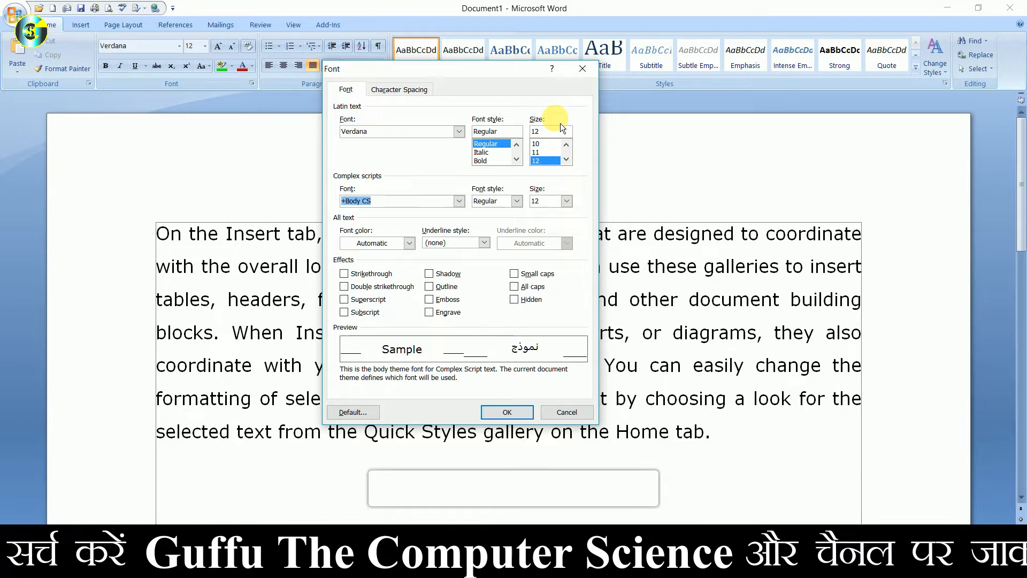
key("Escape")
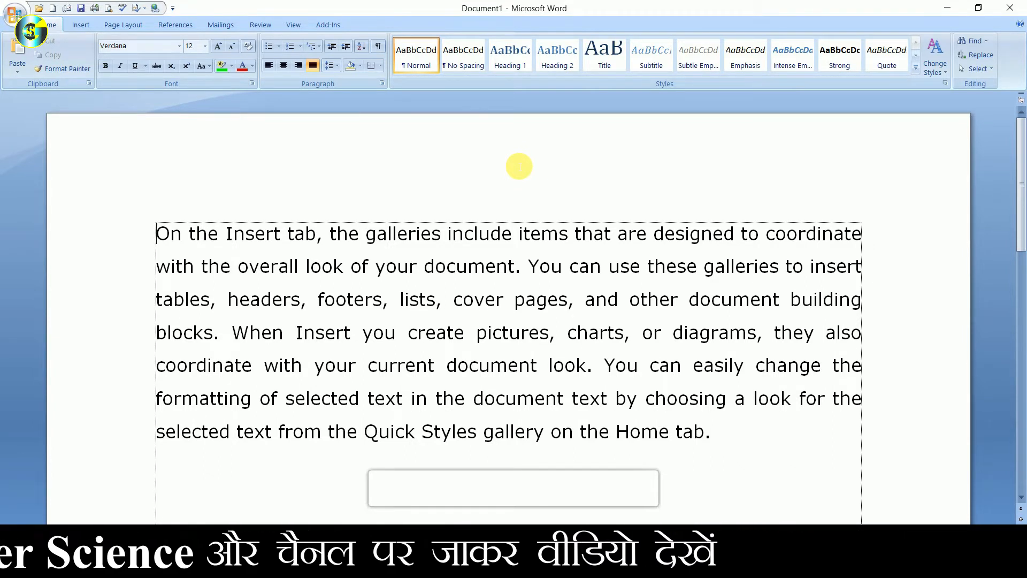
key("ctrl+k")
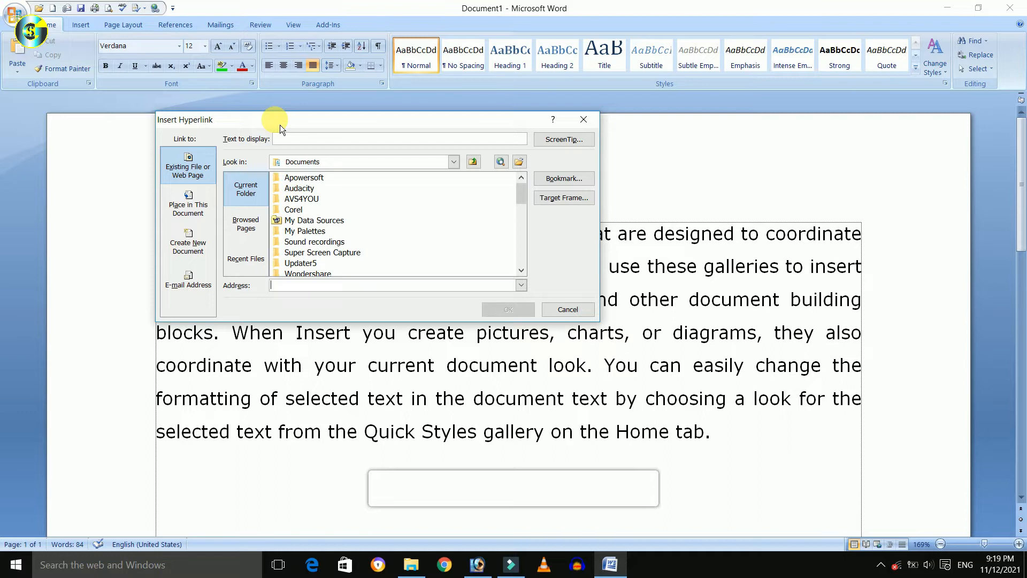
key("Escape")
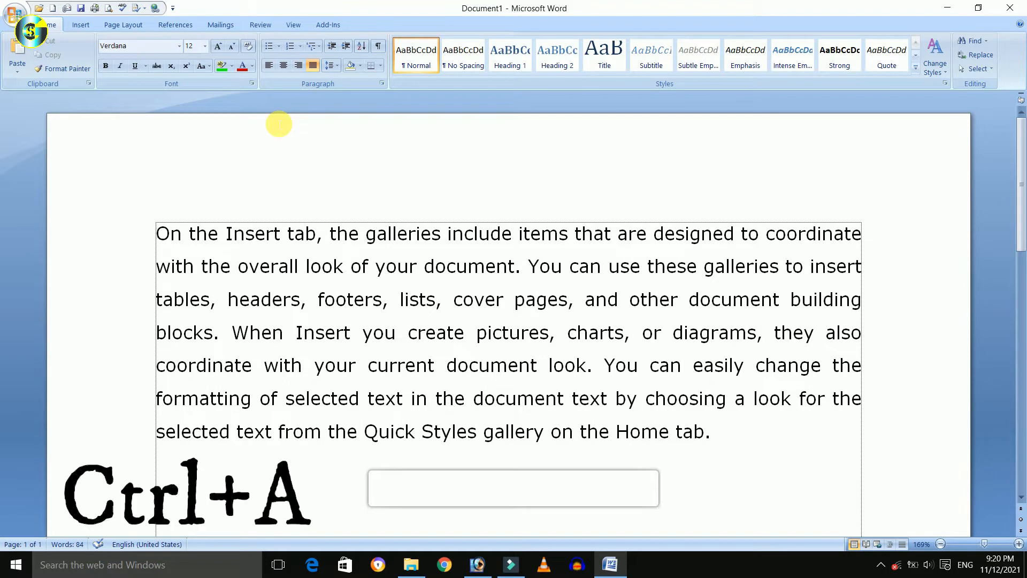
Step: Select the entire document two times, clearing the selection each time and ending with the cursor at the document's start
key("ctrl+a")
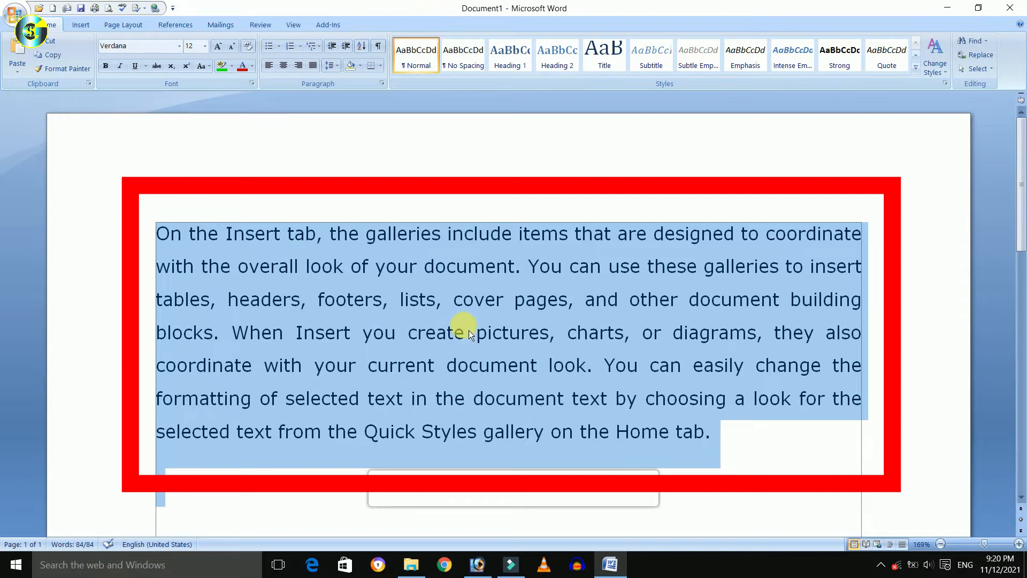
left_click(396, 322)
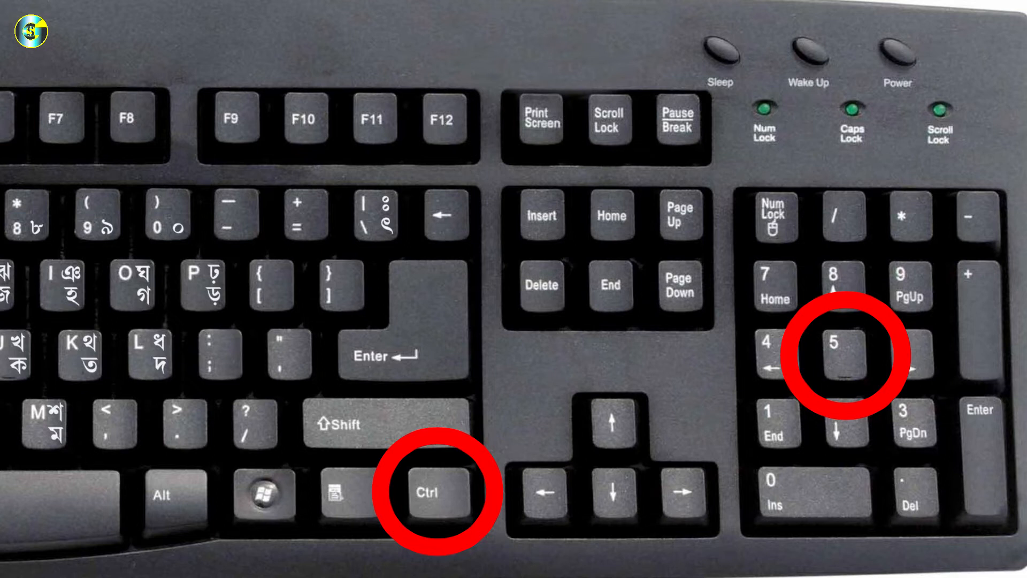
key("ctrl+KP_5")
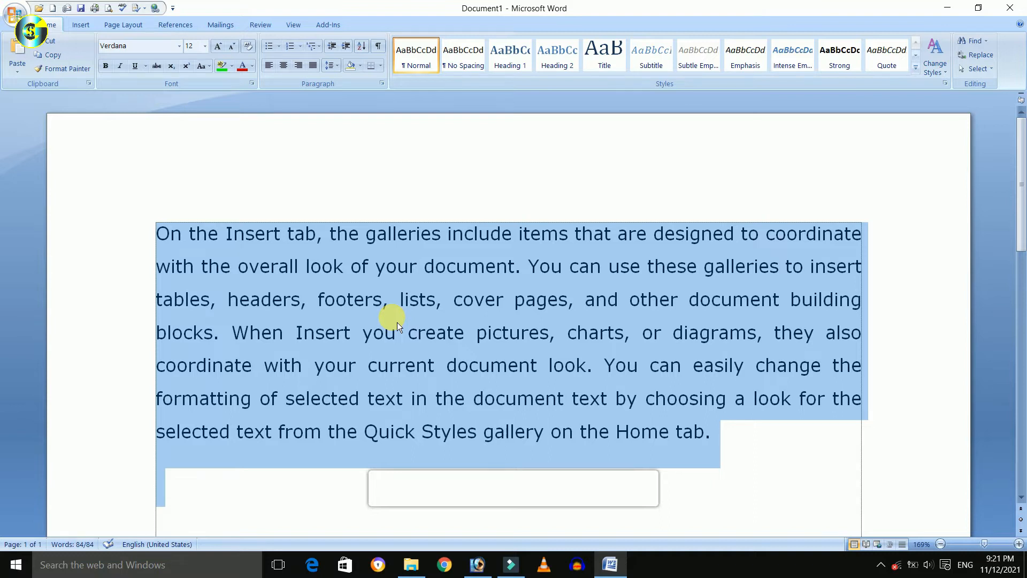
key("Left")
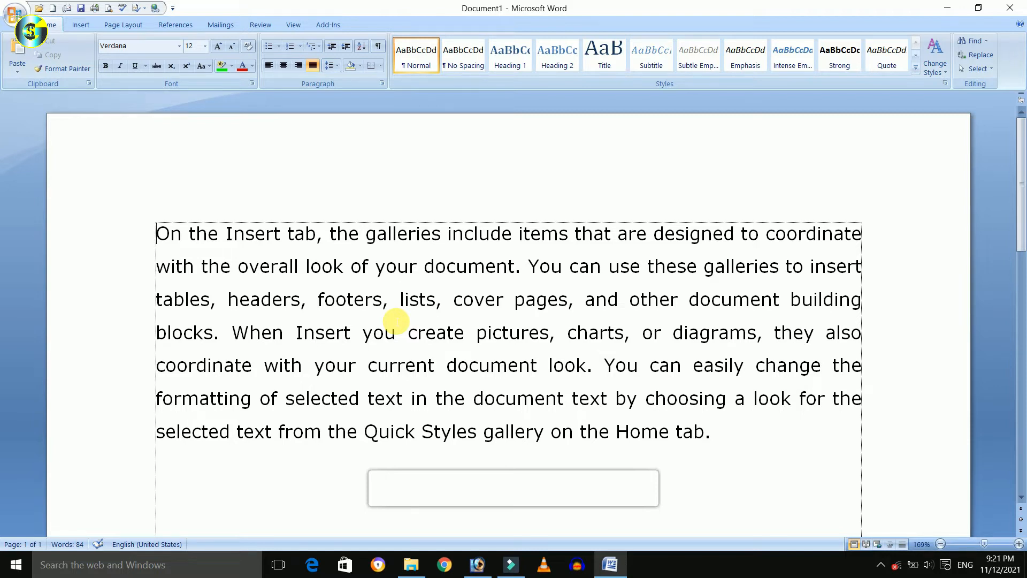
Step: Insert a new line above the paragraph and enter the person's first name in lowercase
key("Return")
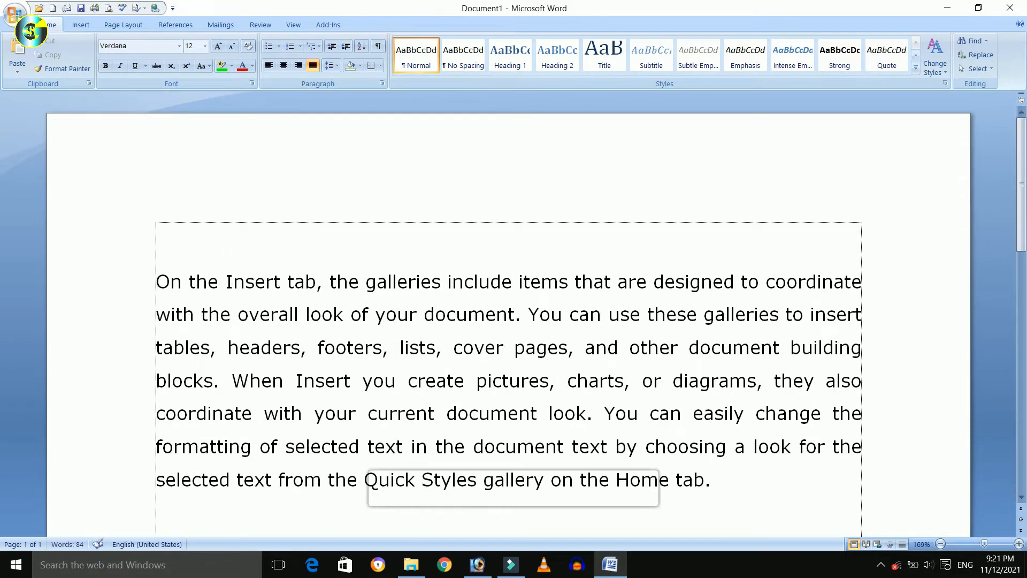
type("gu")
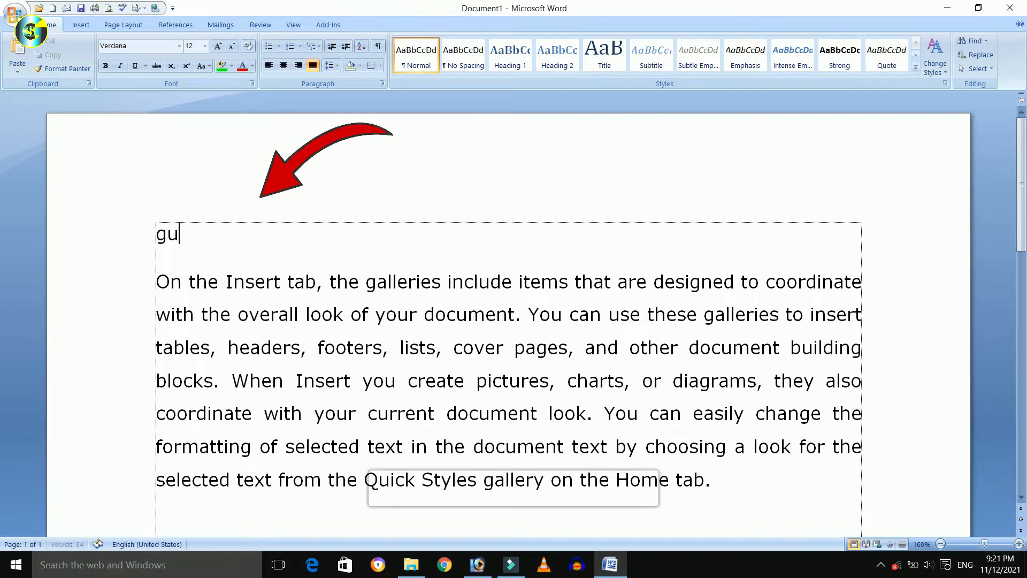
type("fran")
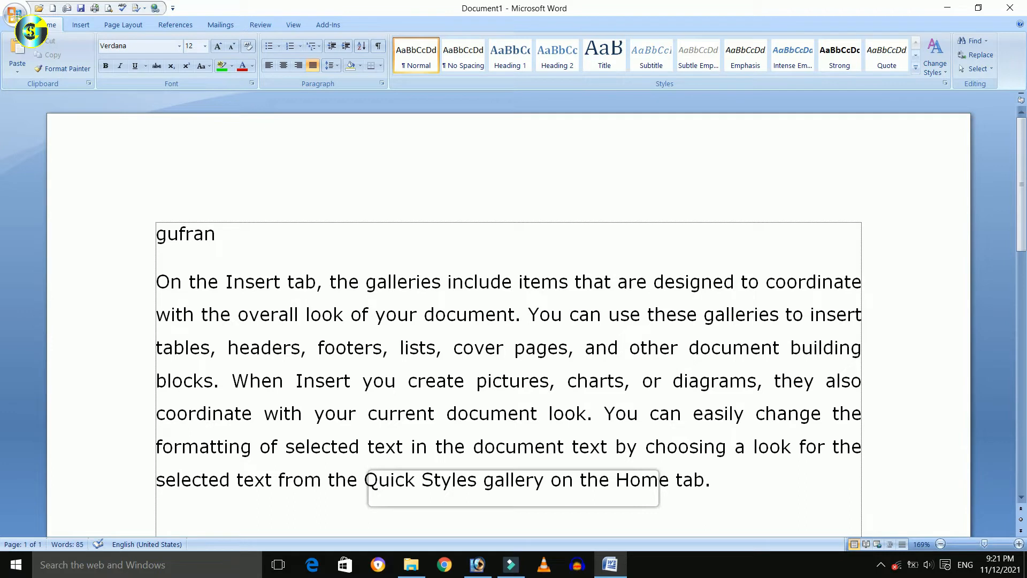
Step: Format the name on the first line in small caps
key("shift+Home")
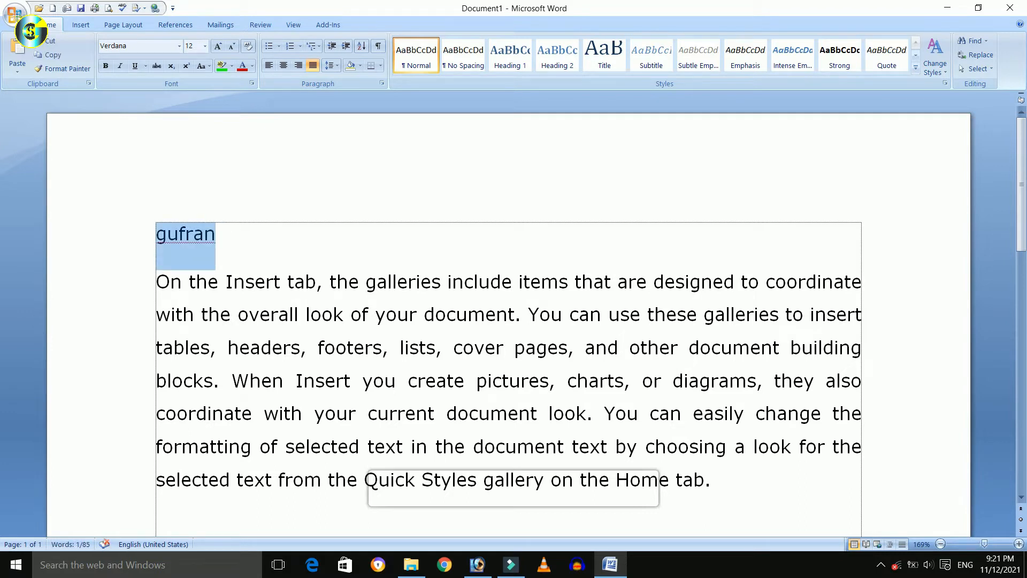
key("ctrl+shift+k")
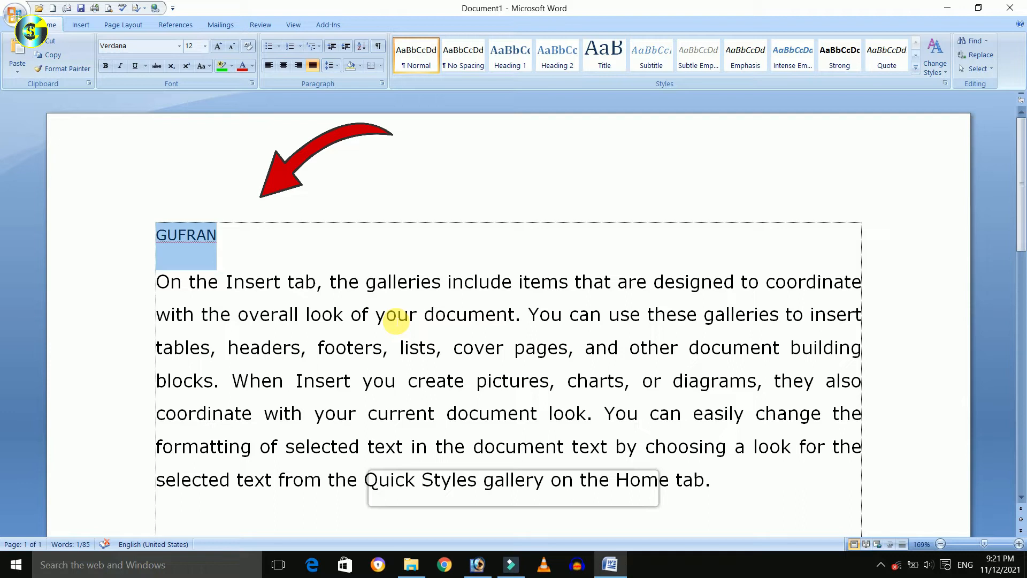
key("ctrl+shift+k")
key("ctrl+shift+k")
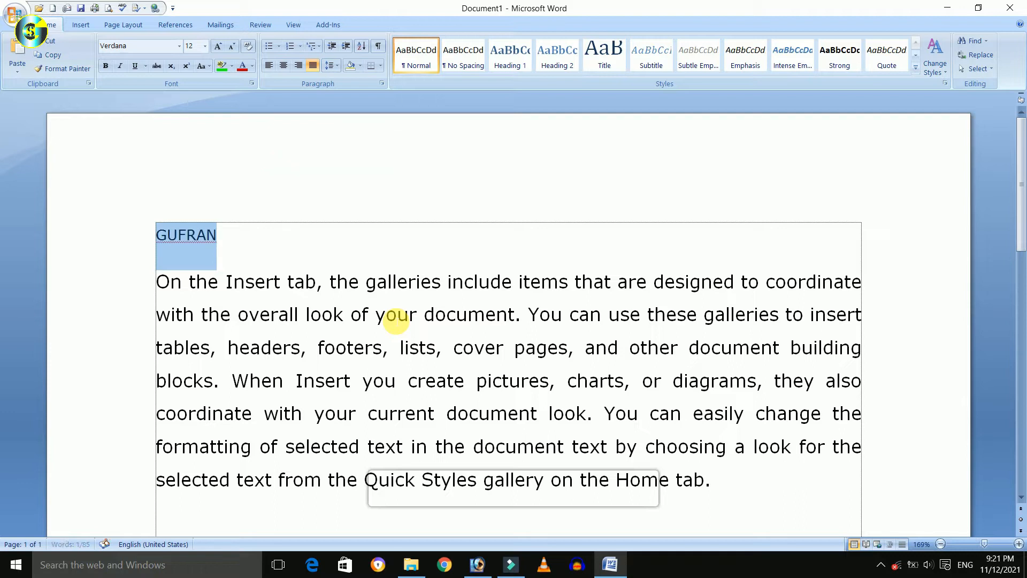
key("Down")
key("Down")
key("Down")
Step: Remove the small caps formatting from the name on the first line
key("ctrl+Home")
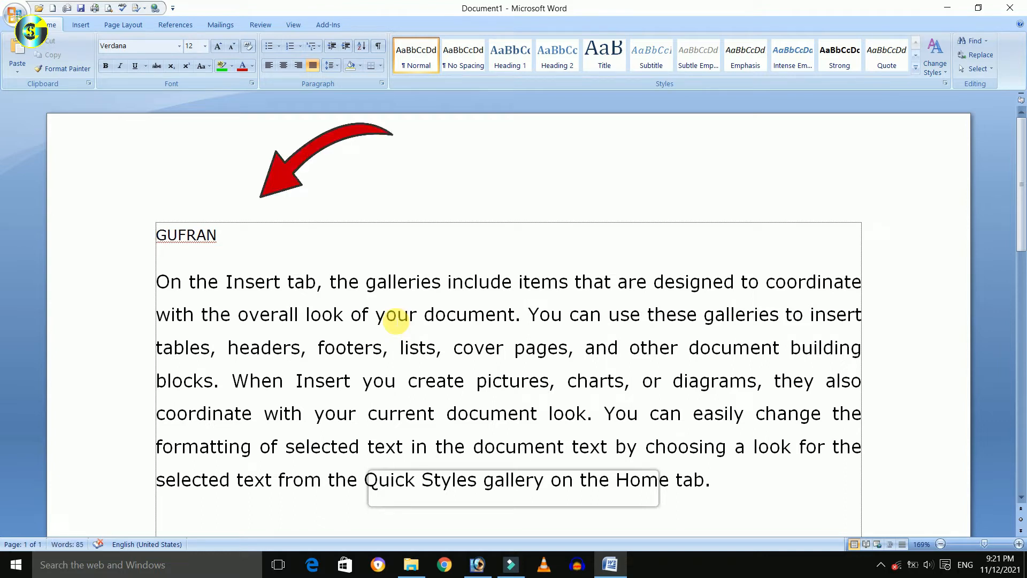
key("shift+Down")
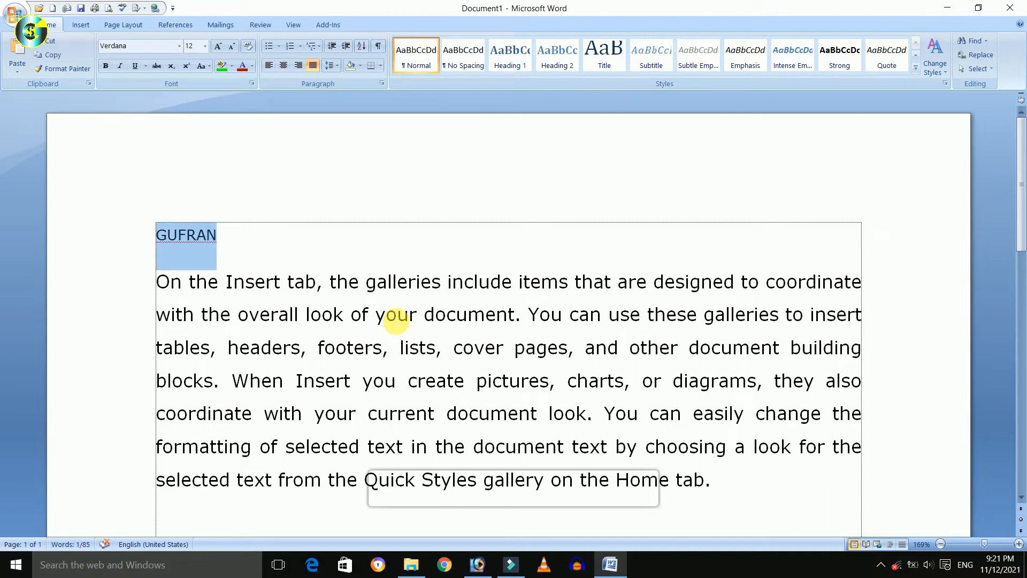
key("ctrl+shift+k")
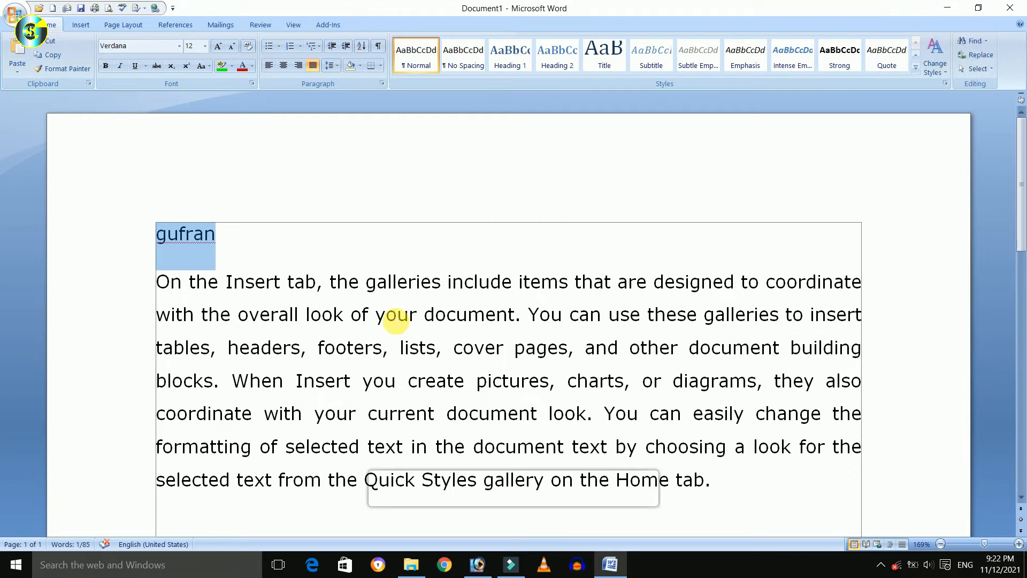
key("Right")
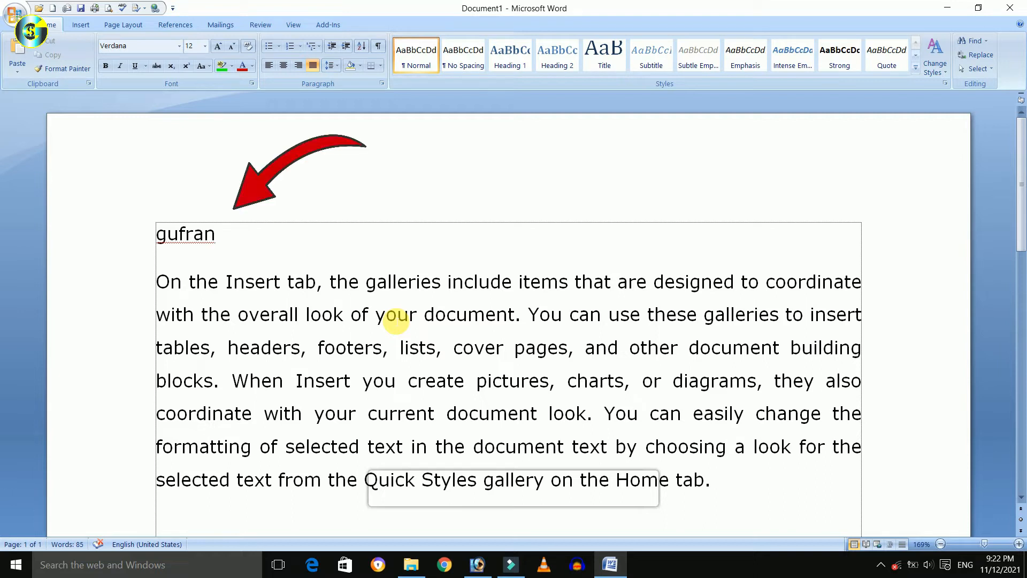
Step: Make the name on the first line bold, and turn the bold formatting off again
key("Home")
key("shift+Down")
key("shift+Left")
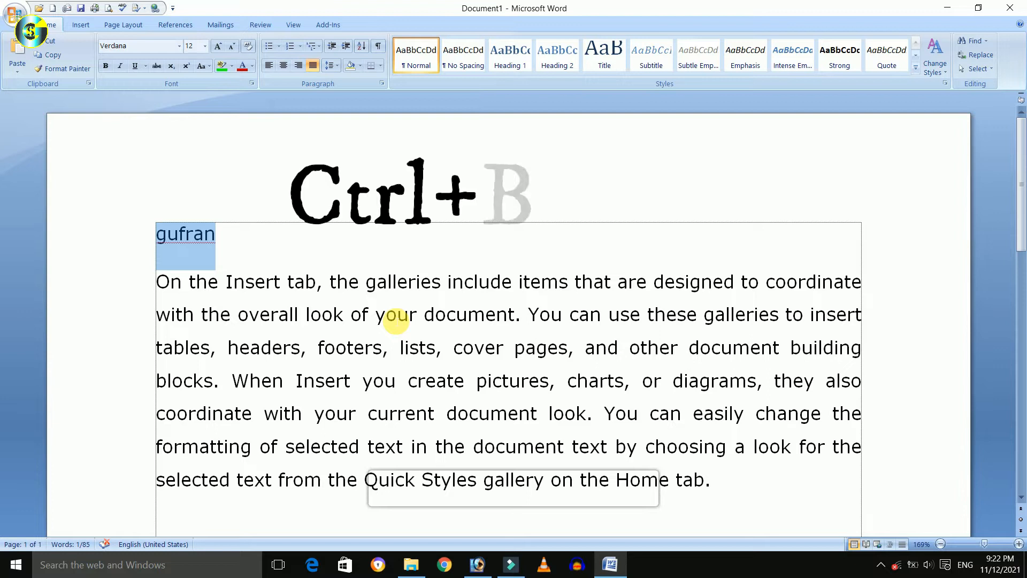
key("ctrl+b")
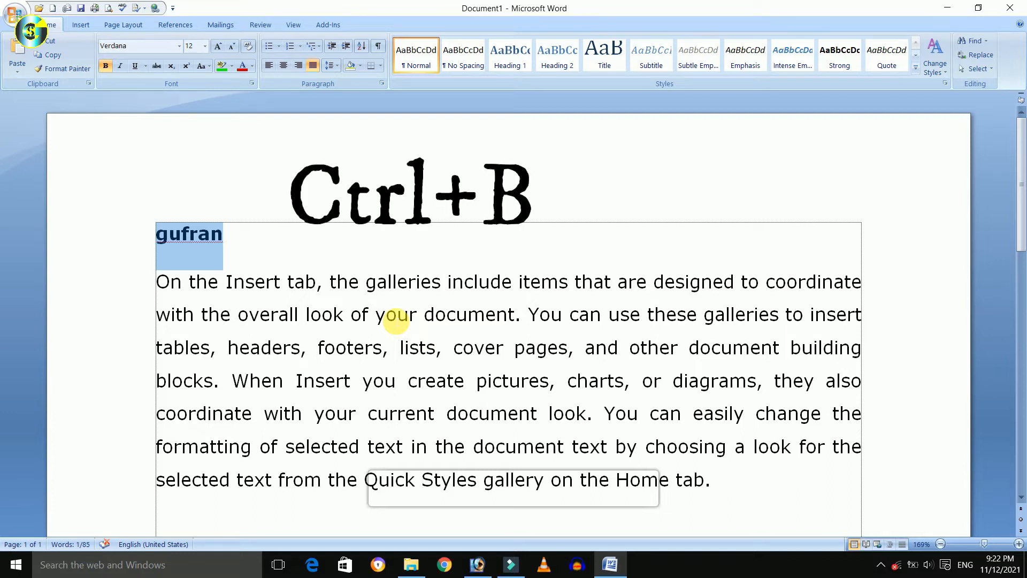
key("ctrl+b")
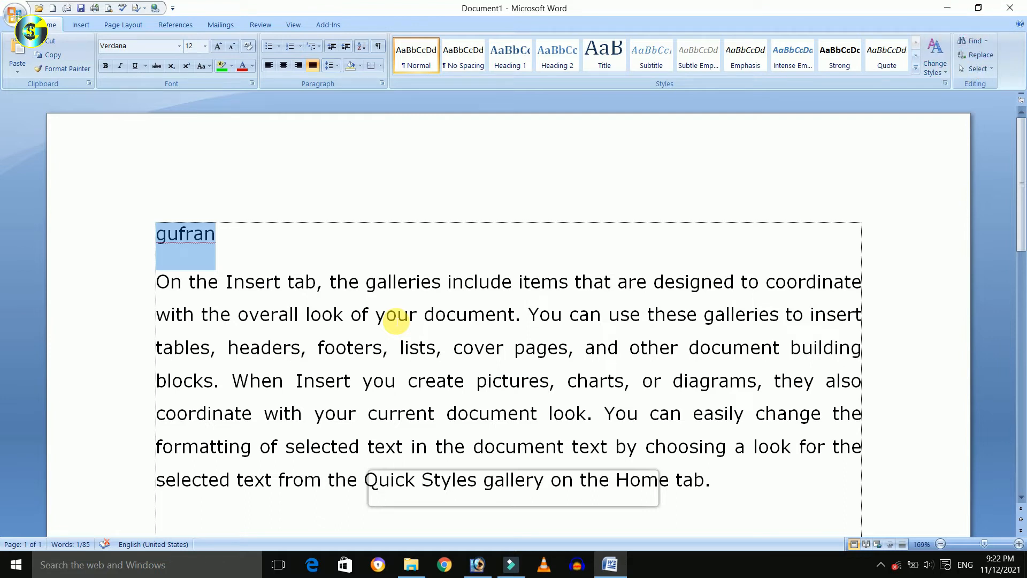
Step: Raise the font size to 27 at the end of the first line and insert a ☺ symbol after the name
key("Right")
key("ctrl+shift+period")
key("ctrl+shift+period")
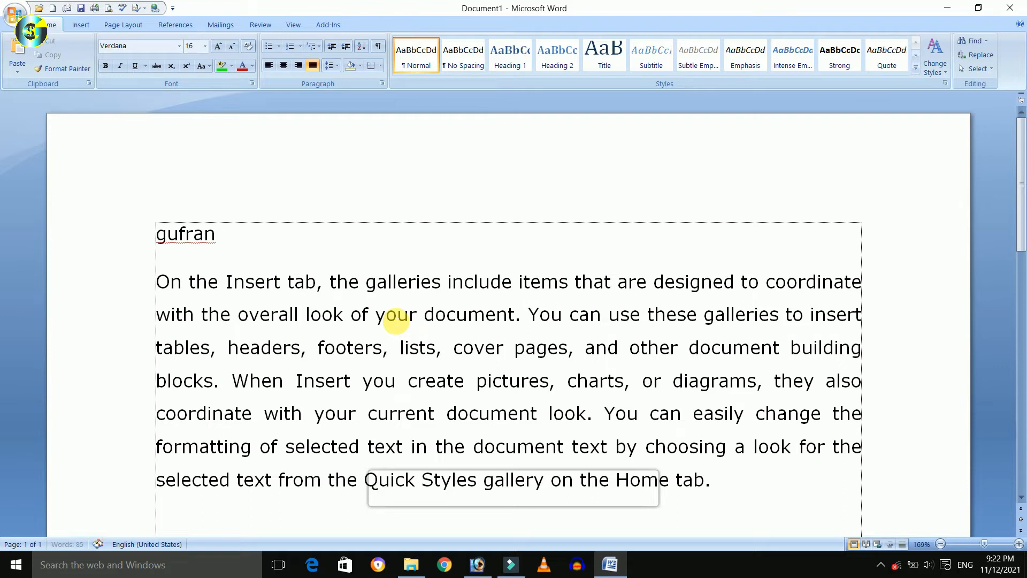
key("ctrl+bracketright")
key("ctrl+bracketright")
key("ctrl+bracketright")
key("ctrl+bracketright")
key("ctrl+bracketright")
key("ctrl+bracketright")
key("ctrl+bracketright")
key("ctrl+bracketright")
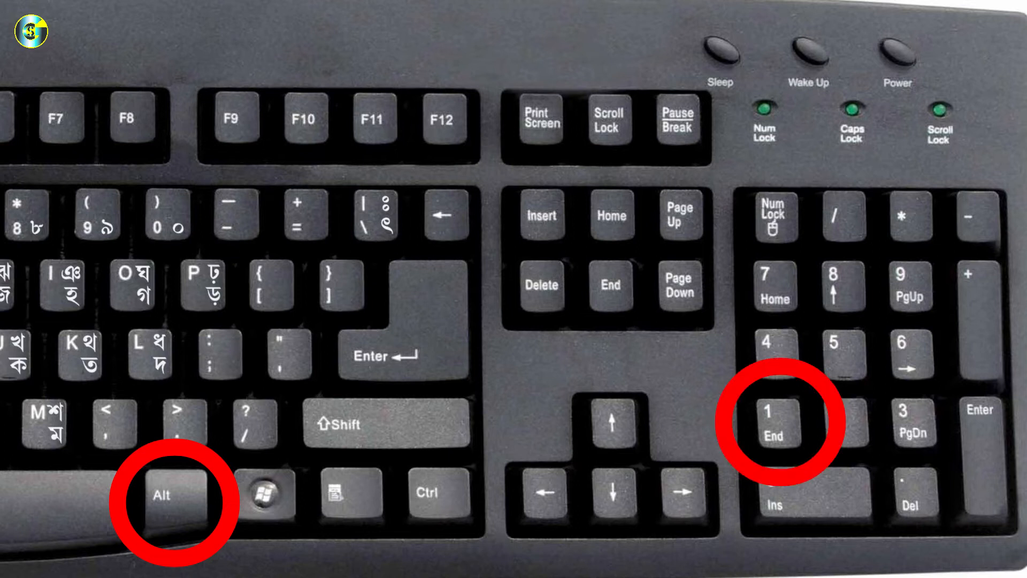
key("alt+KP_1")
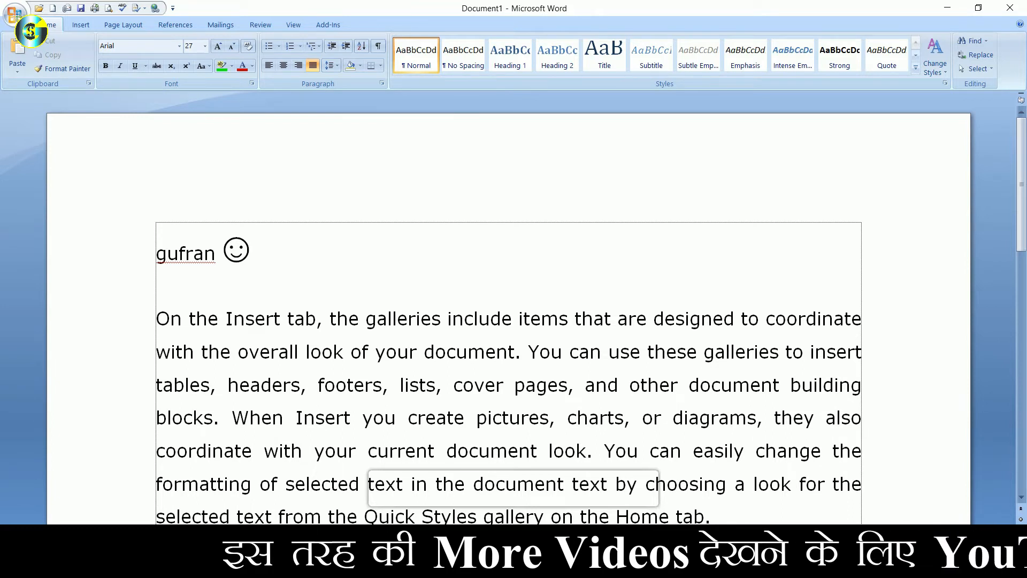
Step: Copy the word "galleries" from the first sentence of the paragraph
scroll(406, 348, "down", 1)
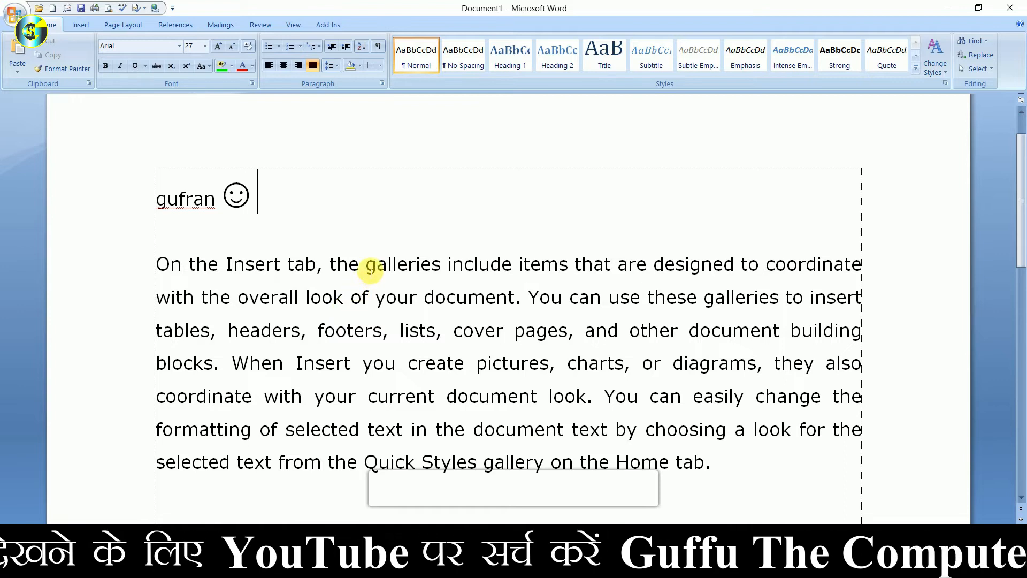
scroll(372, 266, "down", 1)
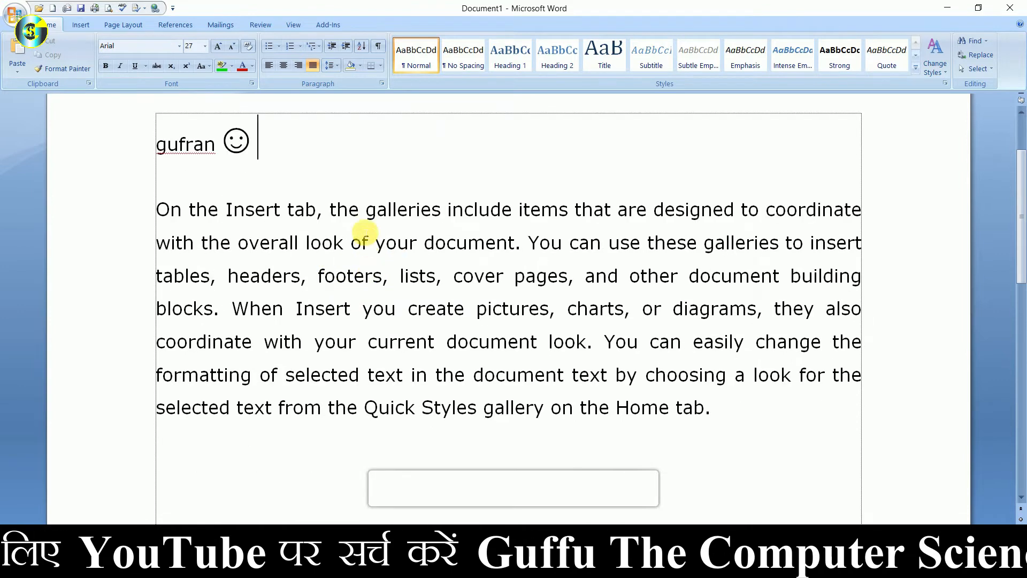
left_click(366, 209)
key("ctrl+shift+Right")
key("shift+Left")
key("ctrl+c")
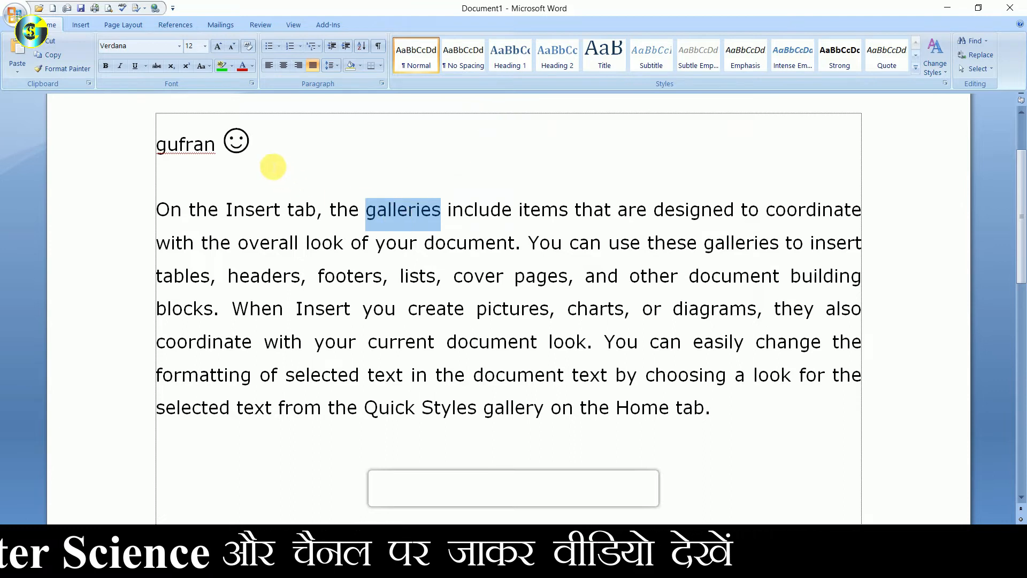
Step: Paste the copied word "galleries" on the first line, after the ☺ symbol
left_click(269, 141)
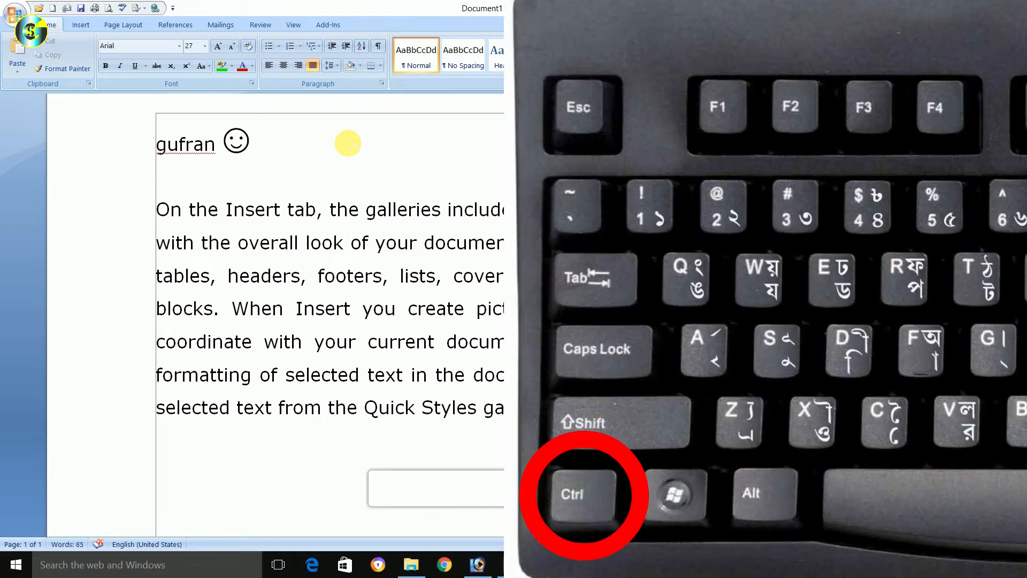
key("ctrl+v")
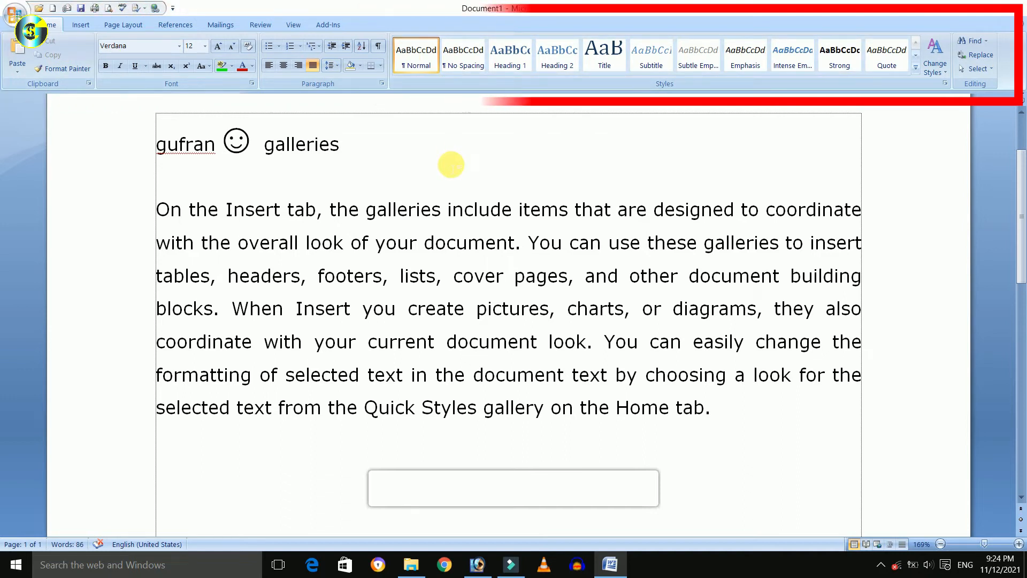
Step: Hide the ribbon to enlarge the document area, and show it again
key("ctrl+F1")
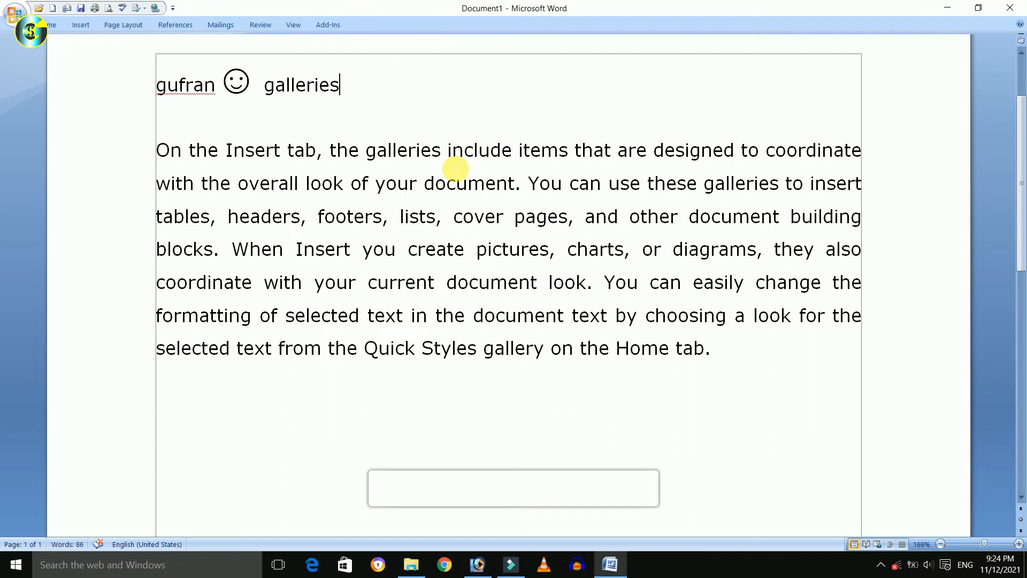
key("ctrl+F1")
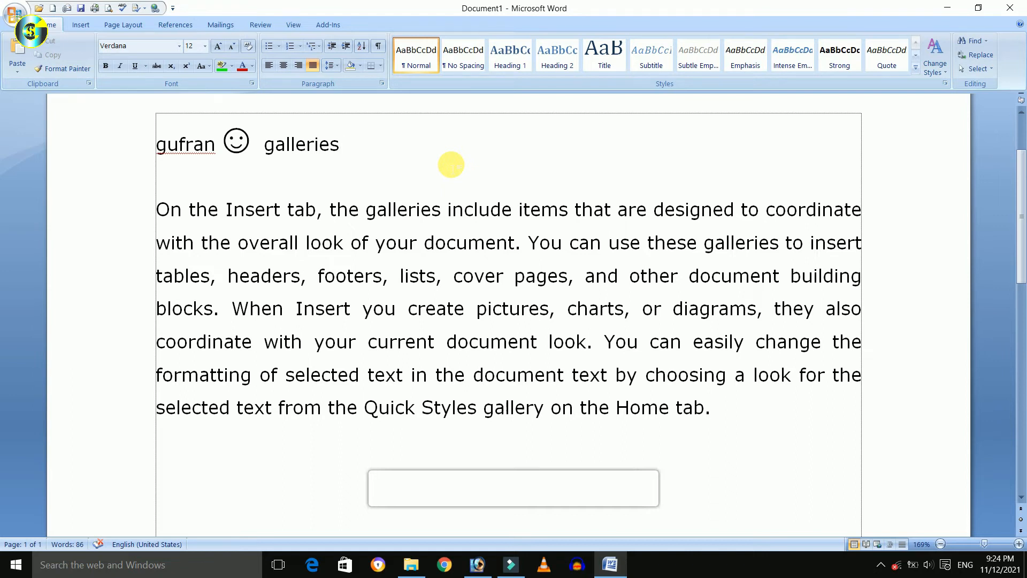
scroll(451, 165, "down", 5)
scroll(458, 236, "up", 6)
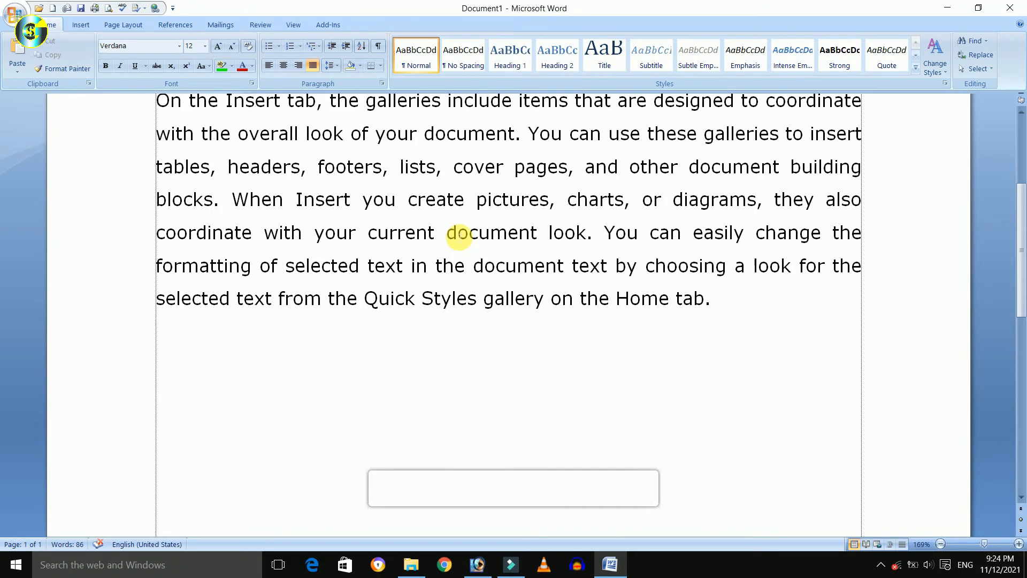
scroll(455, 233, "down", 2)
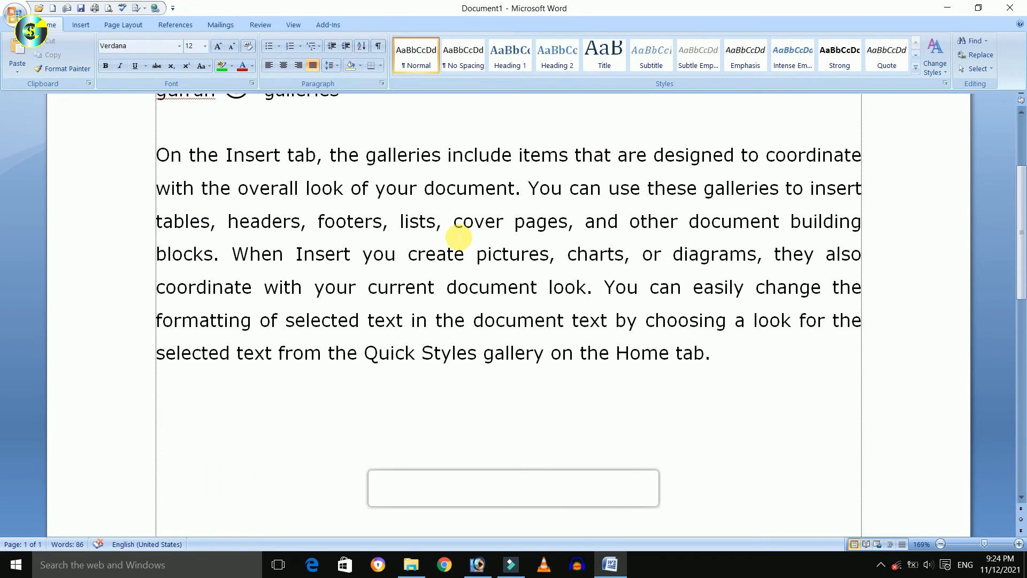
scroll(459, 251, "up", 2)
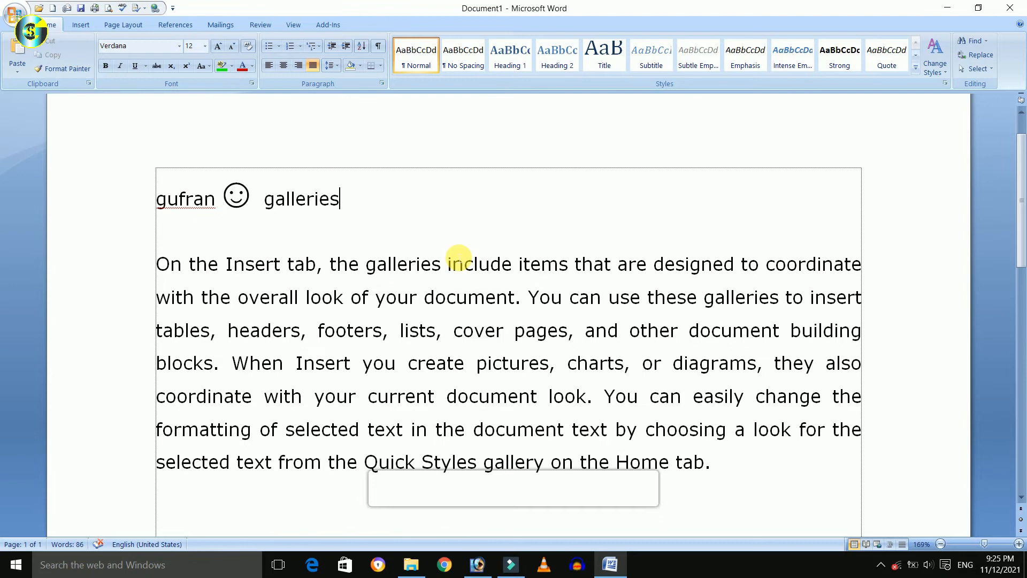
scroll(455, 240, "down", 1)
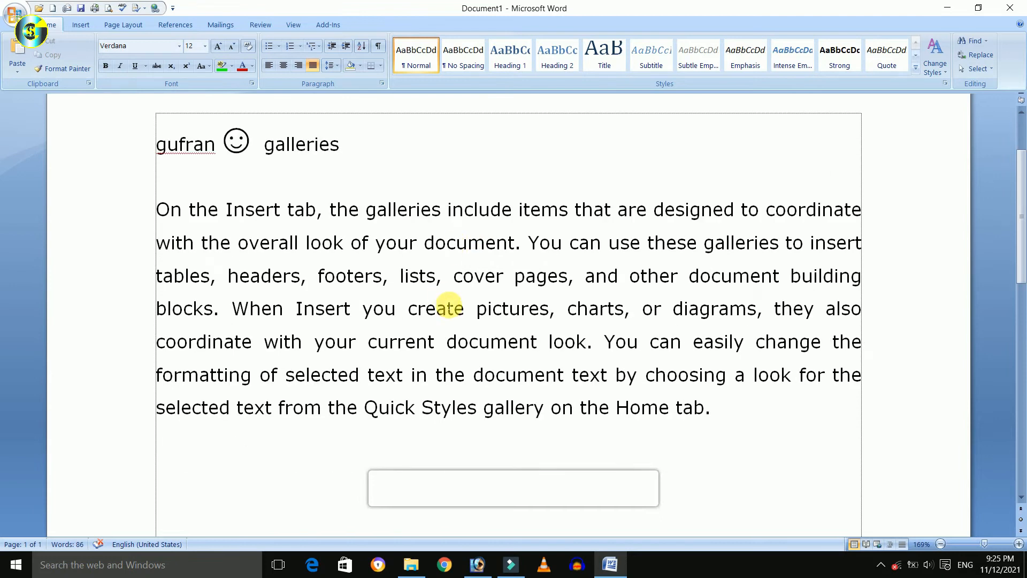
Step: Find the first two occurrences of "insert" in the paragraph, and close the Find and Replace dialog
key("ctrl+f")
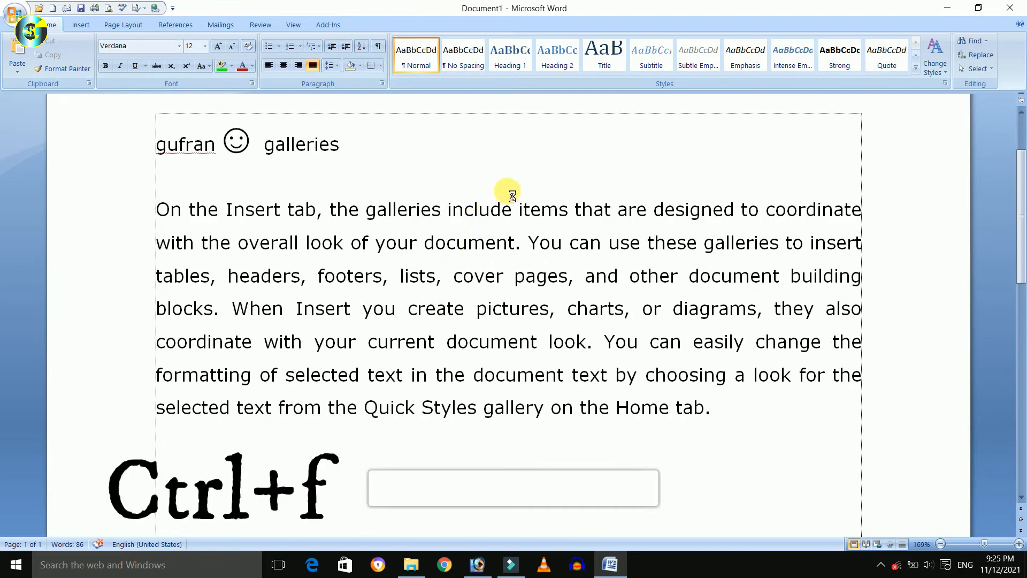
left_click_drag(334, 217, 556, 182)
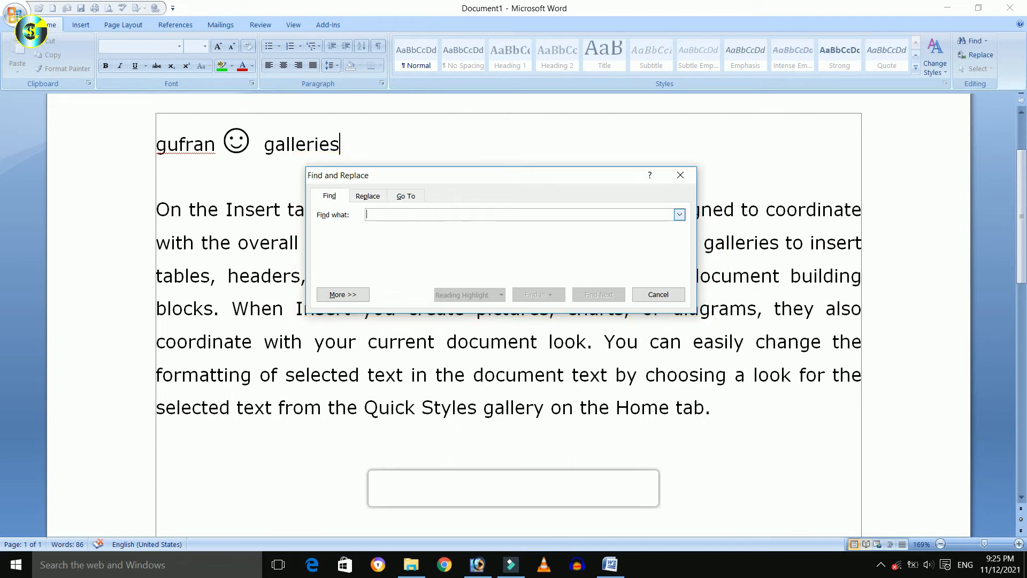
type("inser")
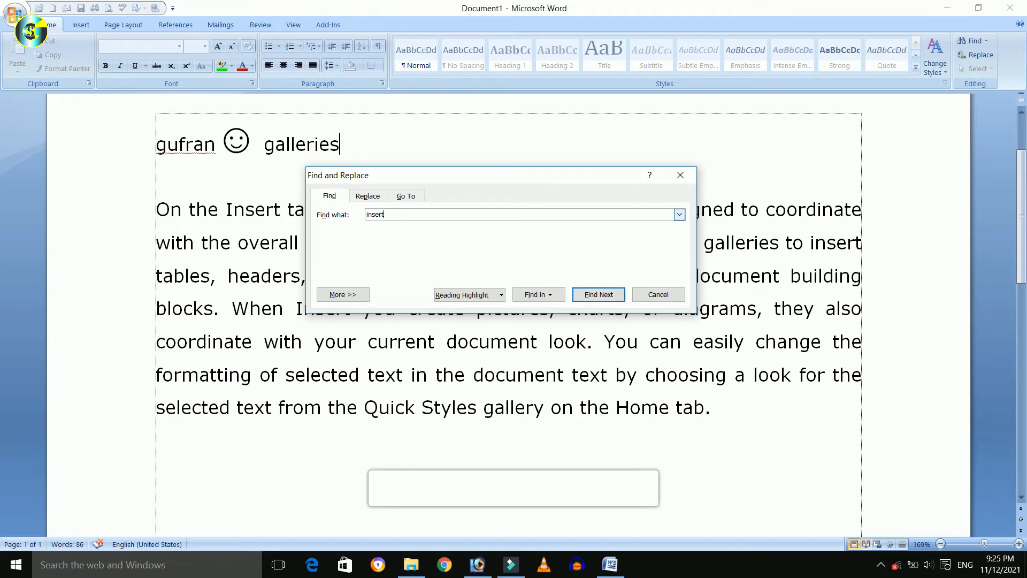
type("t")
key("Return")
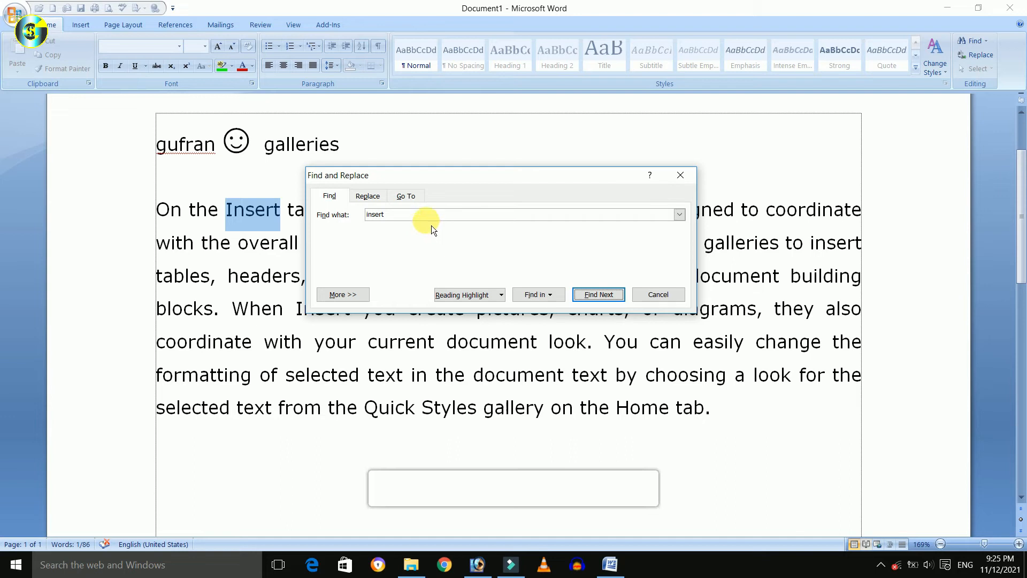
key("Return")
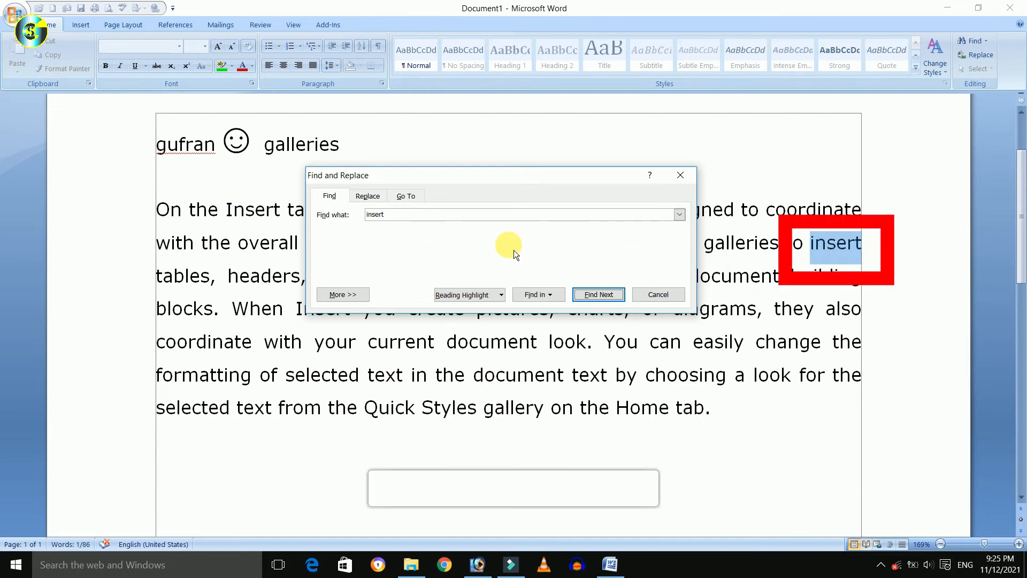
left_click(680, 175)
left_click(407, 223)
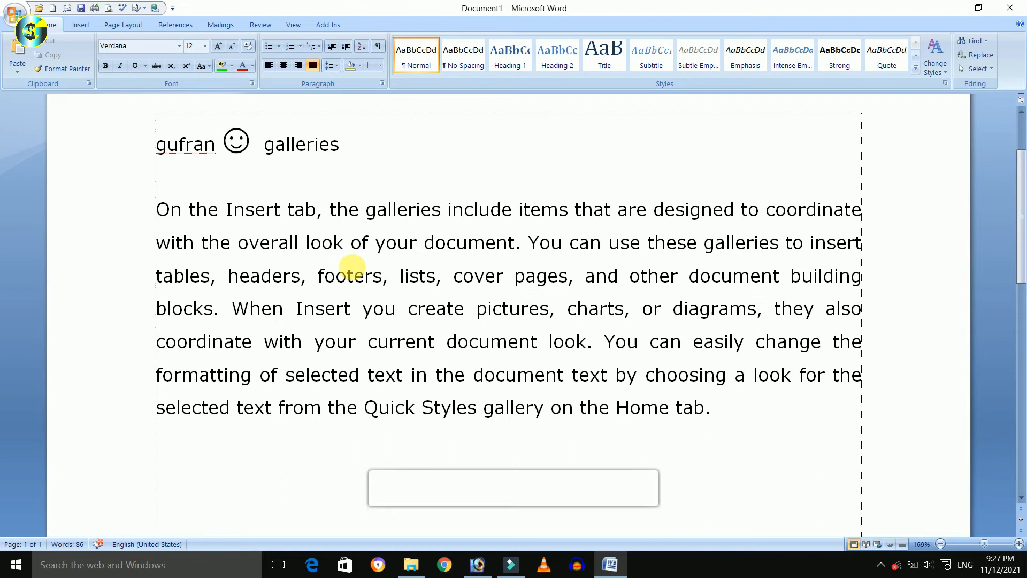
Step: Restore the document window down to its smaller size, and maximize it again
key("ctrl+F10")
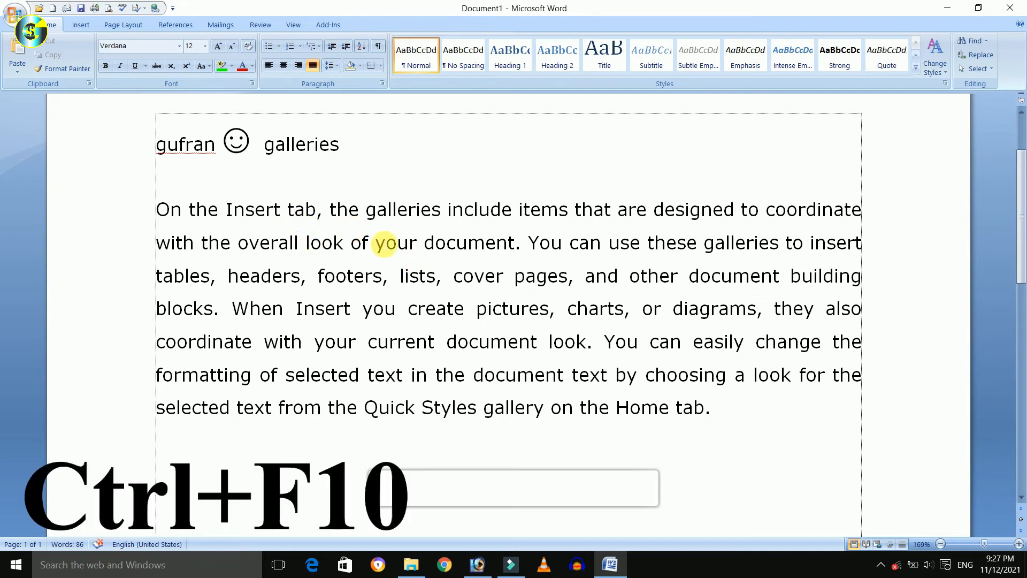
key("ctrl+F10")
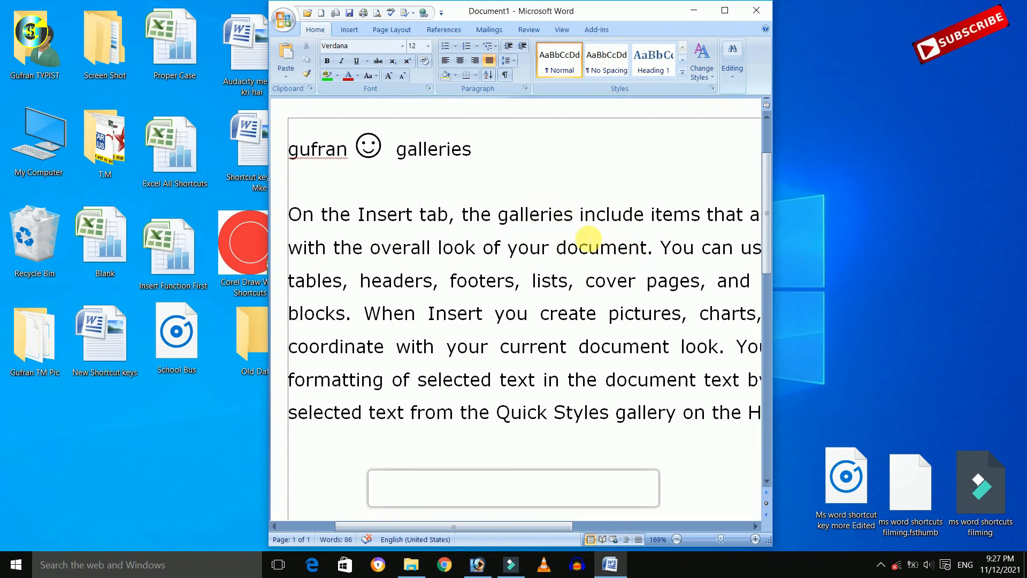
scroll(588, 238, "down", 2)
scroll(589, 238, "up", 4)
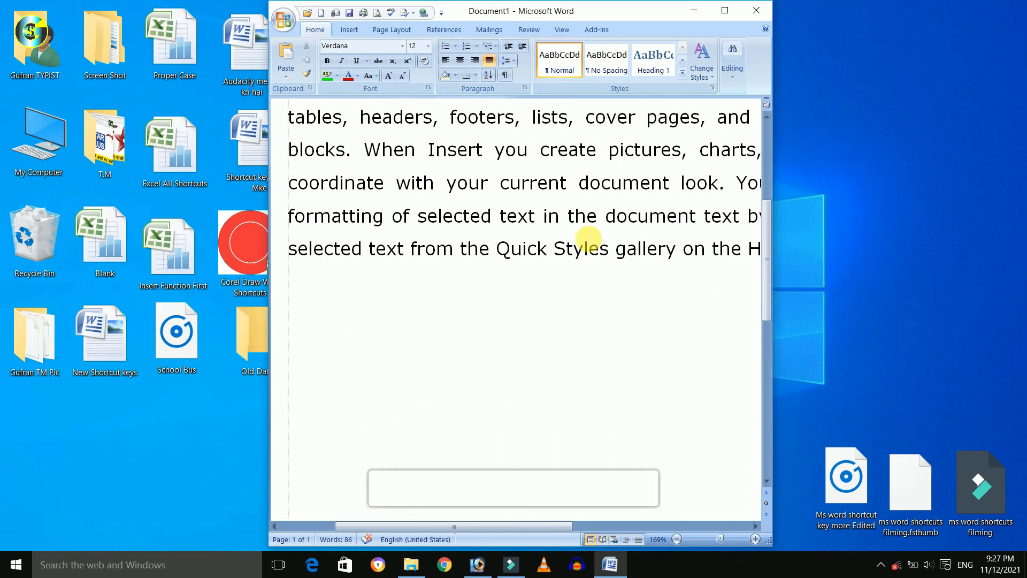
scroll(588, 238, "down", 2)
scroll(588, 238, "up", 1)
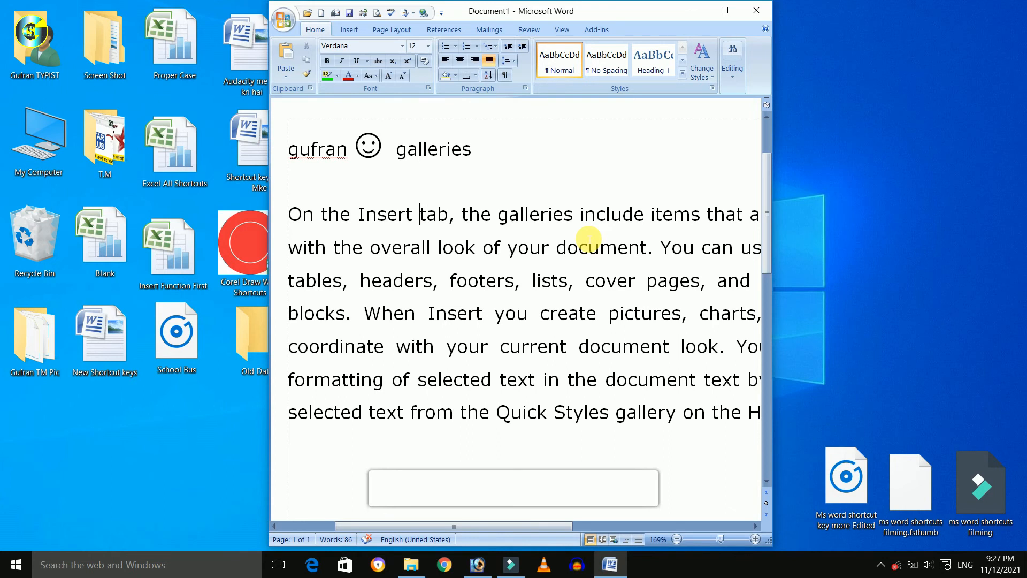
left_click(558, 185)
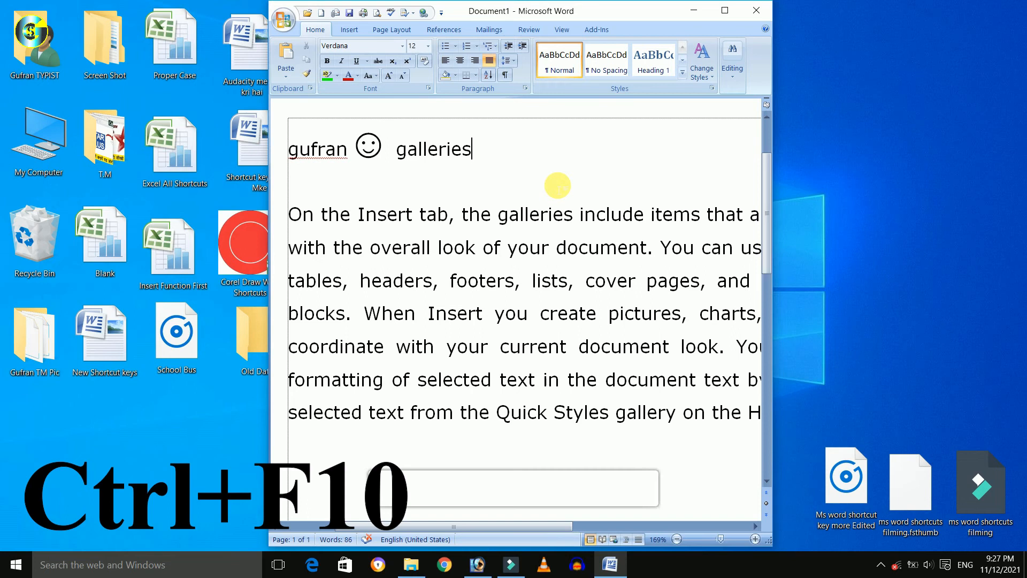
key("ctrl+F10")
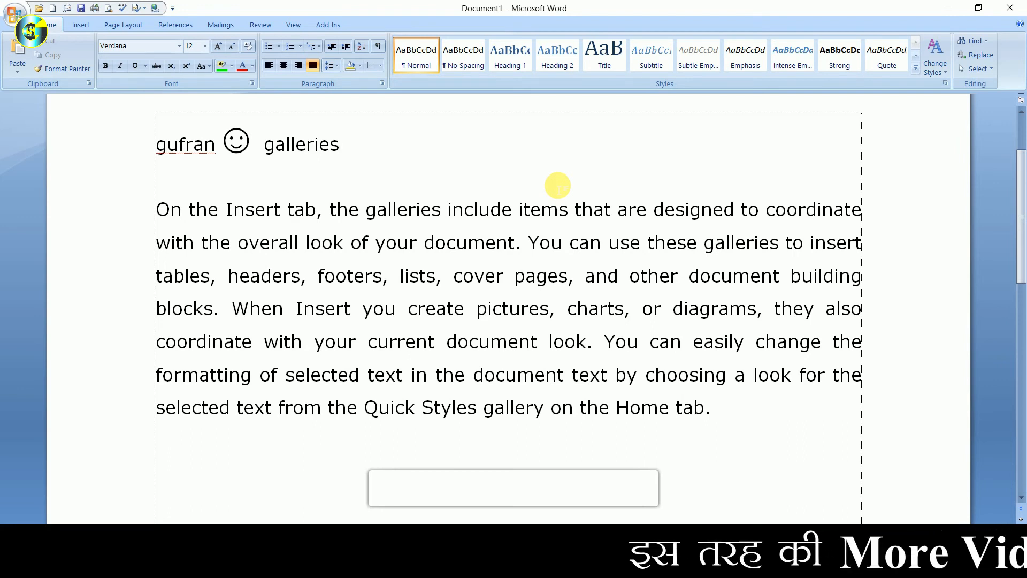
Step: Open the Save As dialog, choose the Desktop as the save location, and cancel without saving
scroll(481, 284, "down", 1)
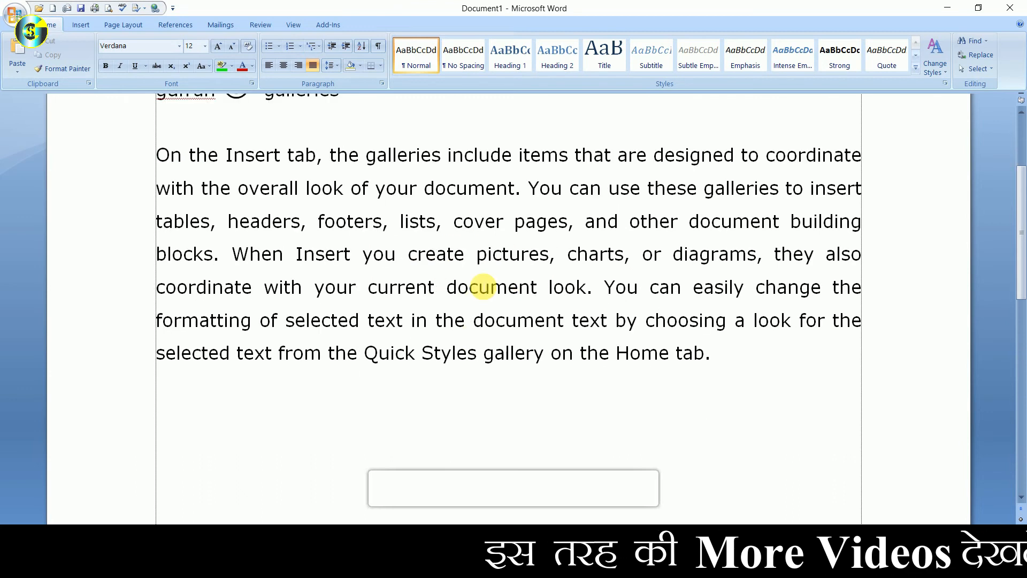
scroll(483, 287, "up", 1)
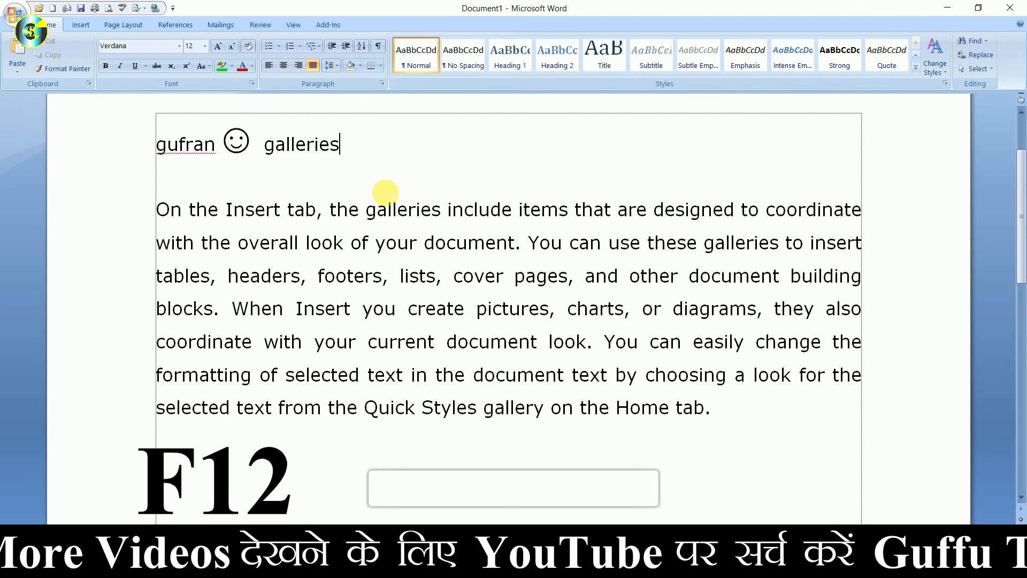
key("F12")
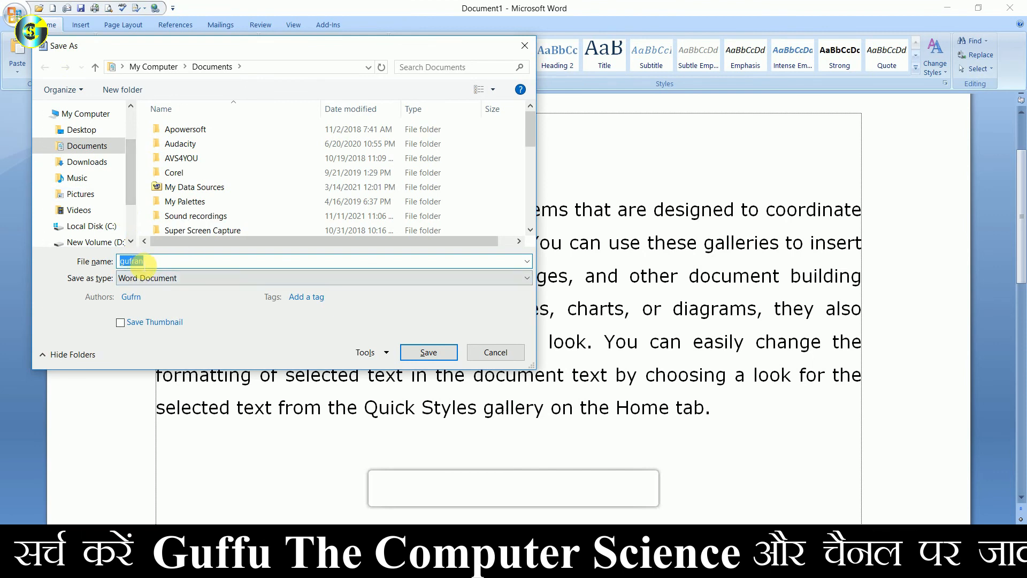
left_click(90, 133)
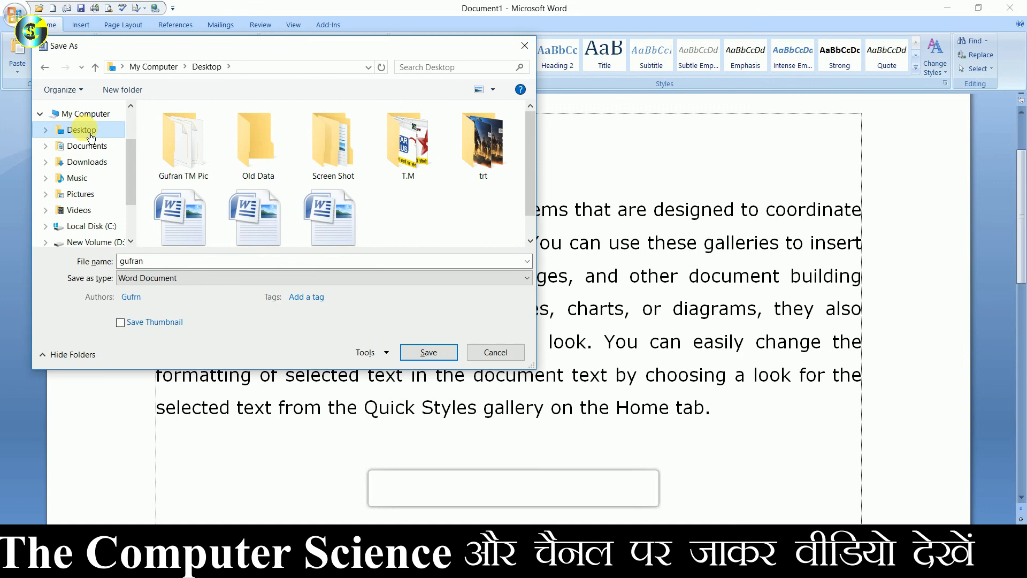
left_click(480, 355)
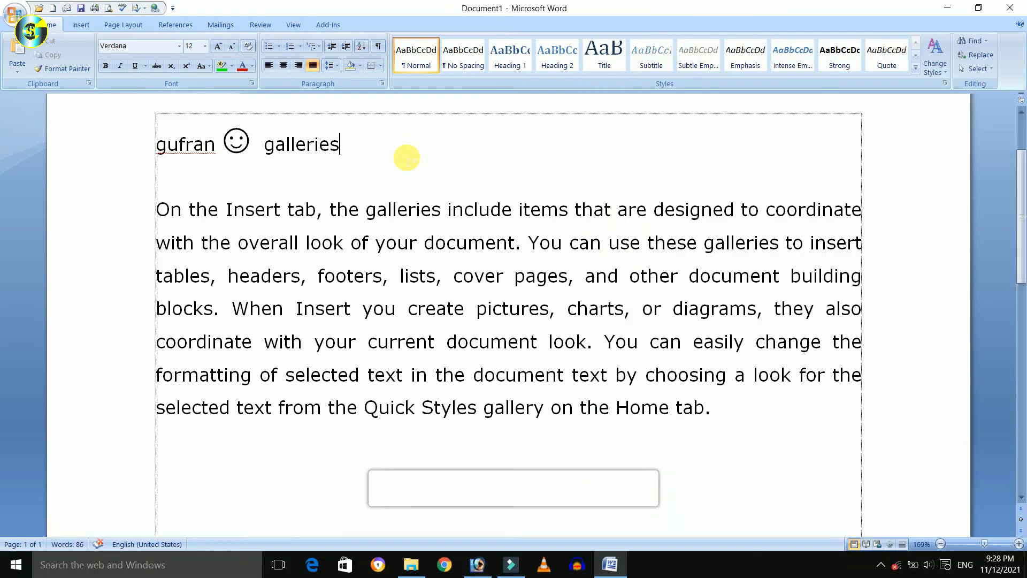
Step: Show the Reveal Formatting pane for the text at the end of the first line, and close it
key("shift+F1")
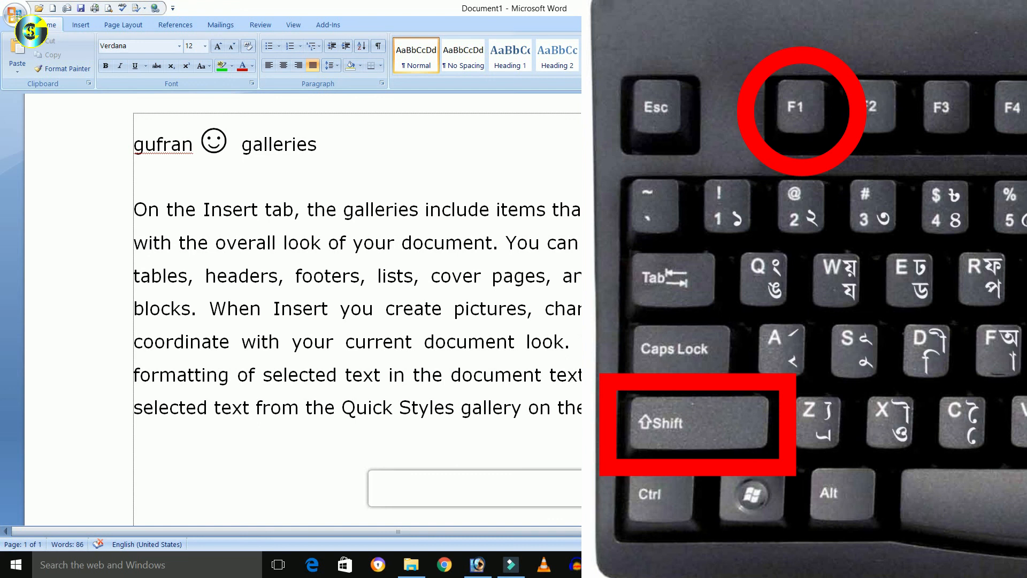
key("shift+F1")
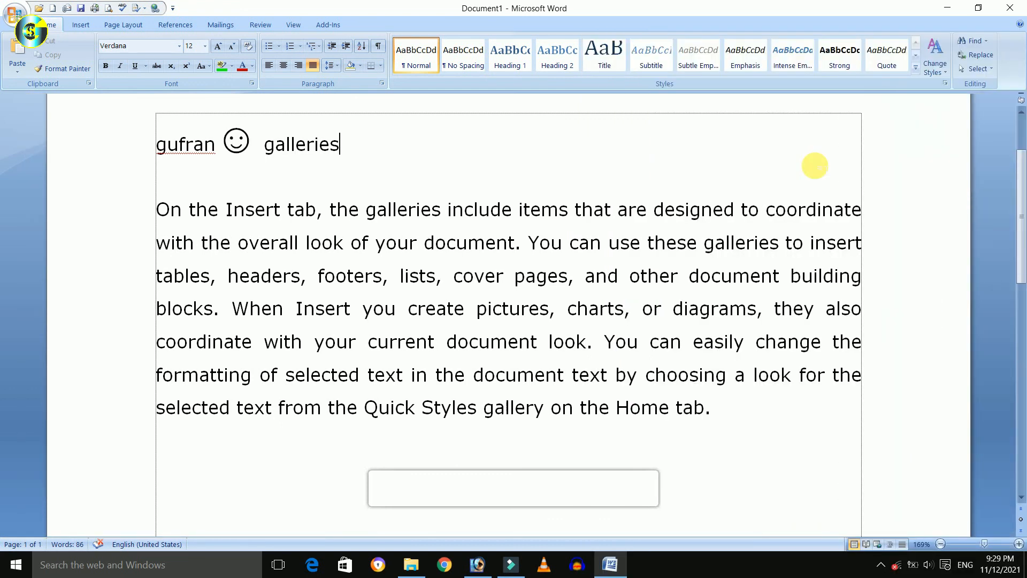